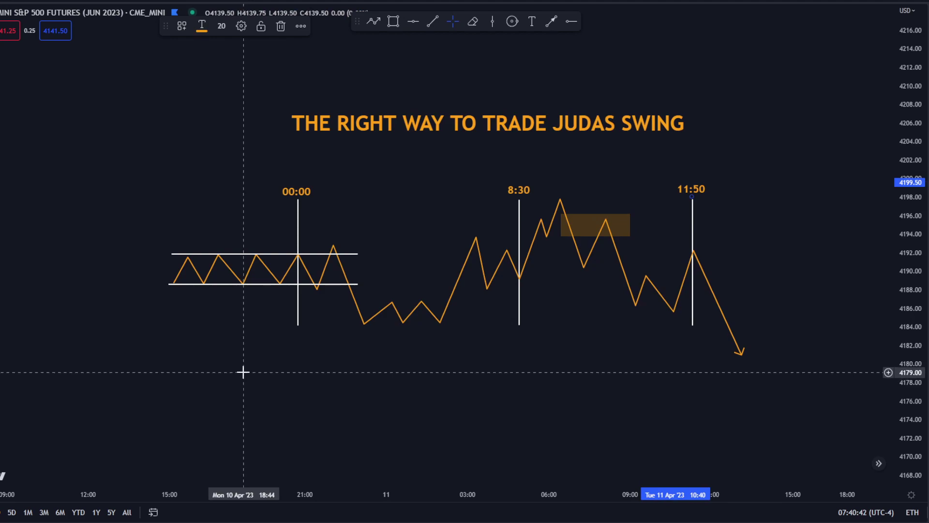
Step: Shorten both white range lines so their ends sit at the 00:00 vertical line
{"action": "left_click_drag", "start_coordinate": [404, 373], "coordinate": [375, 363]}
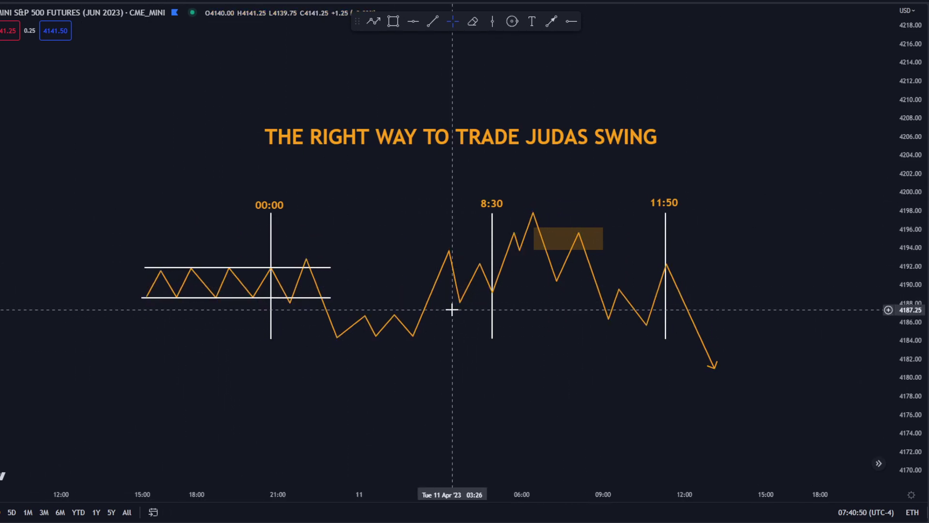
{"action": "left_click_drag", "start_coordinate": [331, 267], "coordinate": [319, 303]}
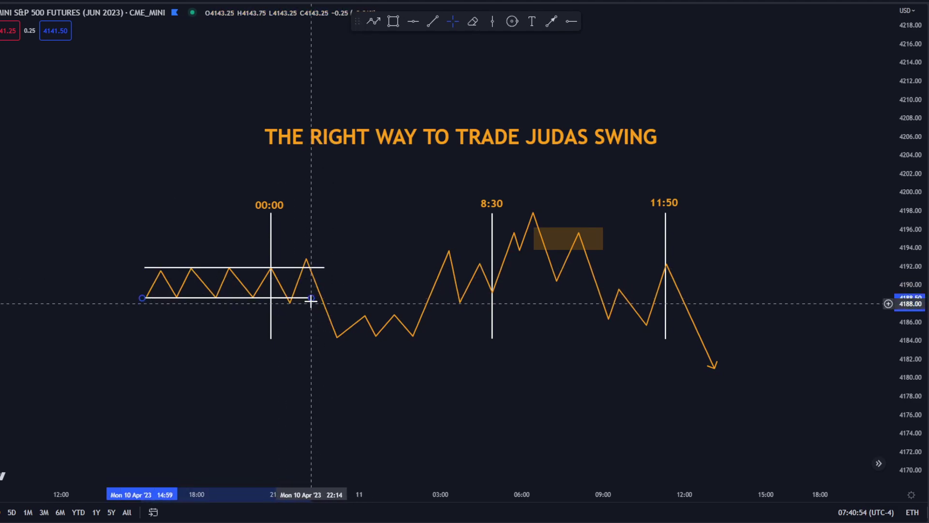
{"action": "left_click_drag", "start_coordinate": [324, 267], "coordinate": [324, 296]}
{"action": "left_click", "coordinate": [311, 298]}
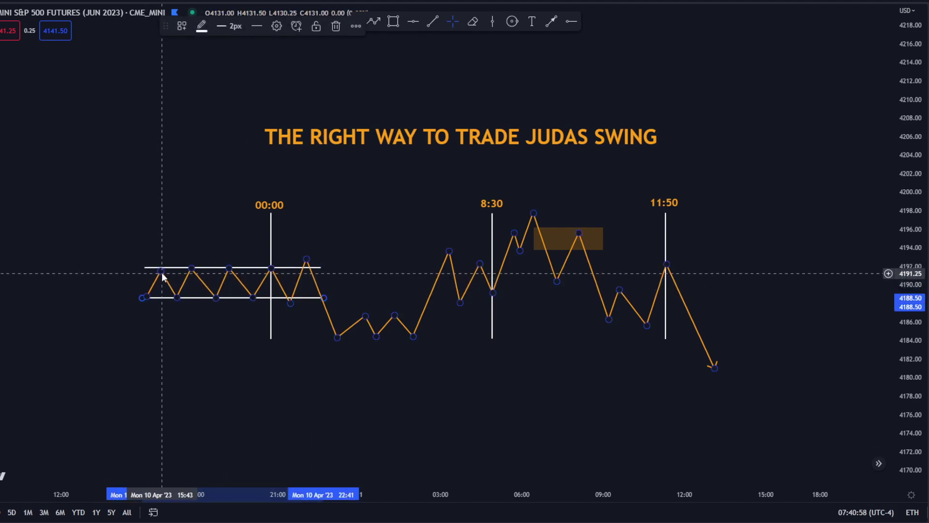
{"action": "left_click", "coordinate": [146, 269]}
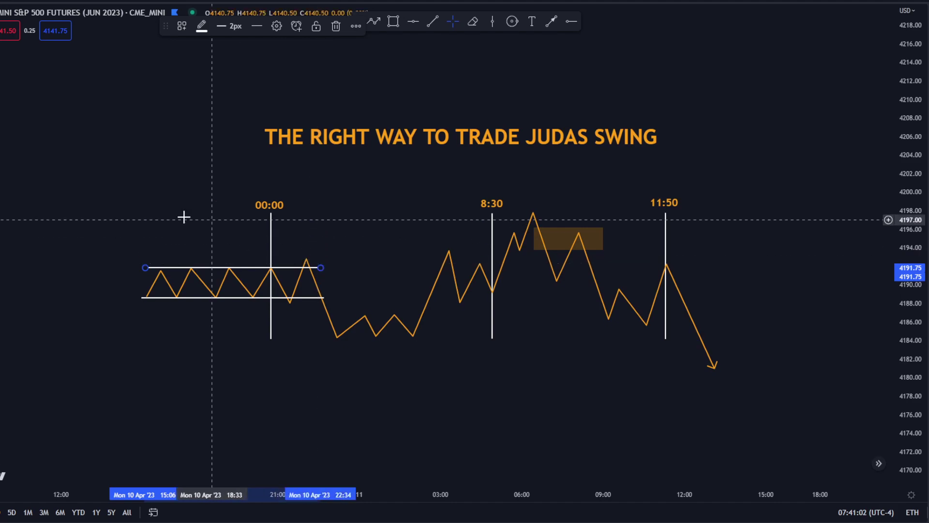
{"action": "left_click_drag", "start_coordinate": [321, 267], "coordinate": [276, 267]}
{"action": "left_click_drag", "start_coordinate": [322, 298], "coordinate": [271, 298]}
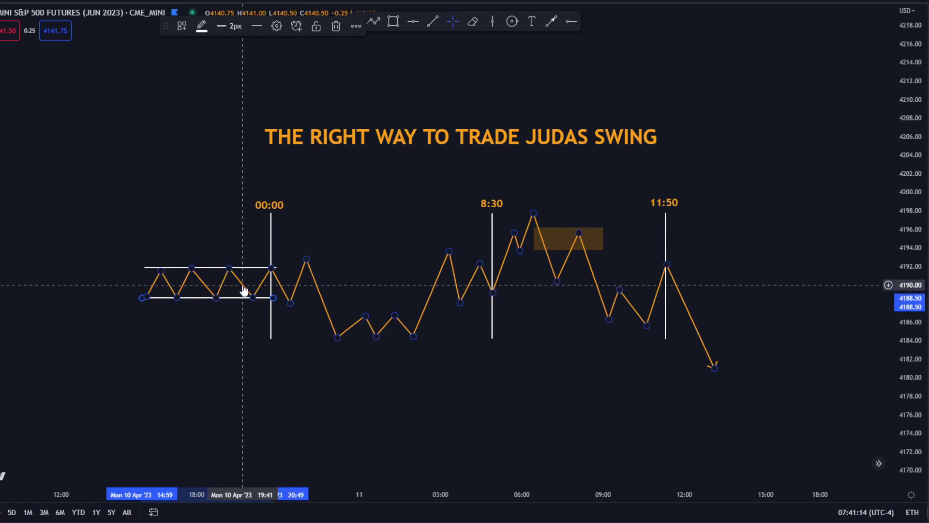
Step: Extend the upper range line to about 22:40 and the lower one to about 22:53, past the 00:00 vertical line
{"action": "left_click_drag", "start_coordinate": [273, 297], "coordinate": [304, 298]}
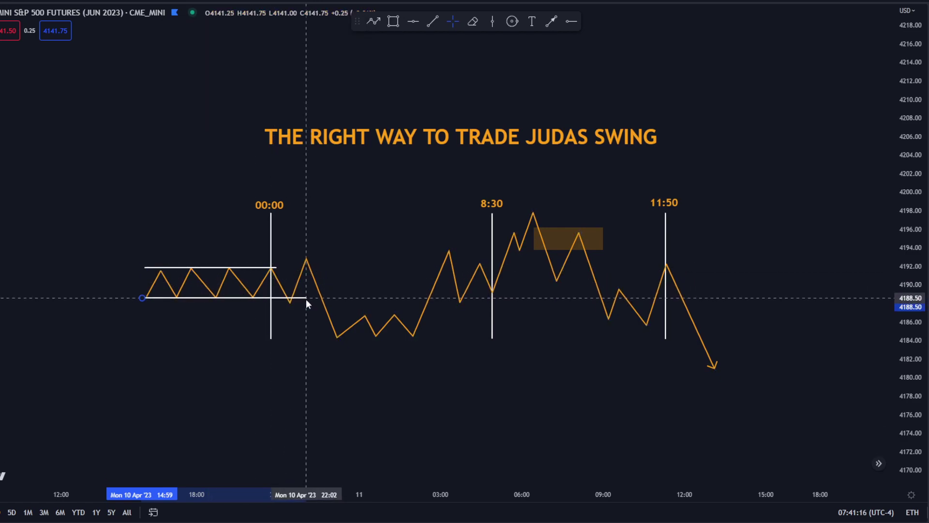
{"action": "left_click_drag", "start_coordinate": [277, 267], "coordinate": [324, 267]}
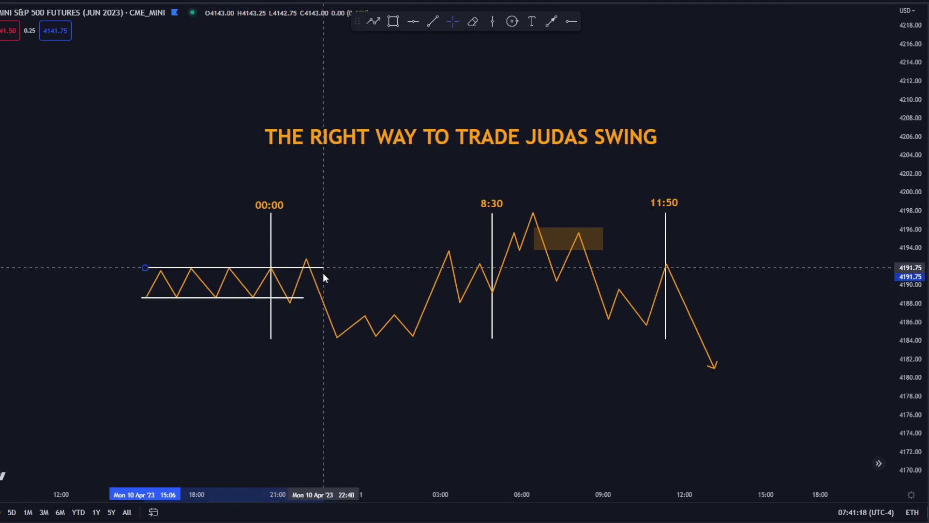
{"action": "left_click_drag", "start_coordinate": [304, 298], "coordinate": [329, 297]}
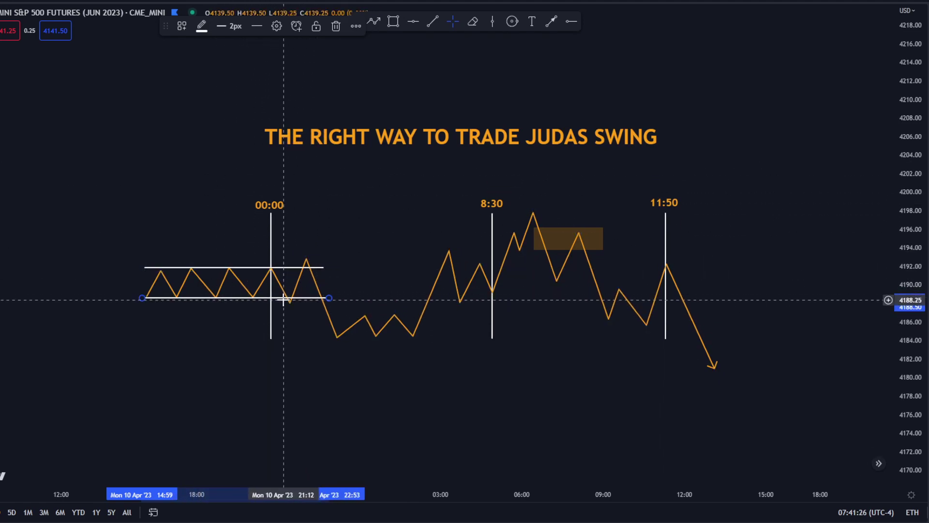
Step: Draw an arrow from about 4181.25 up to 4186.50, pointing at the swing low just after 00:00
{"action": "left_click", "coordinate": [552, 21]}
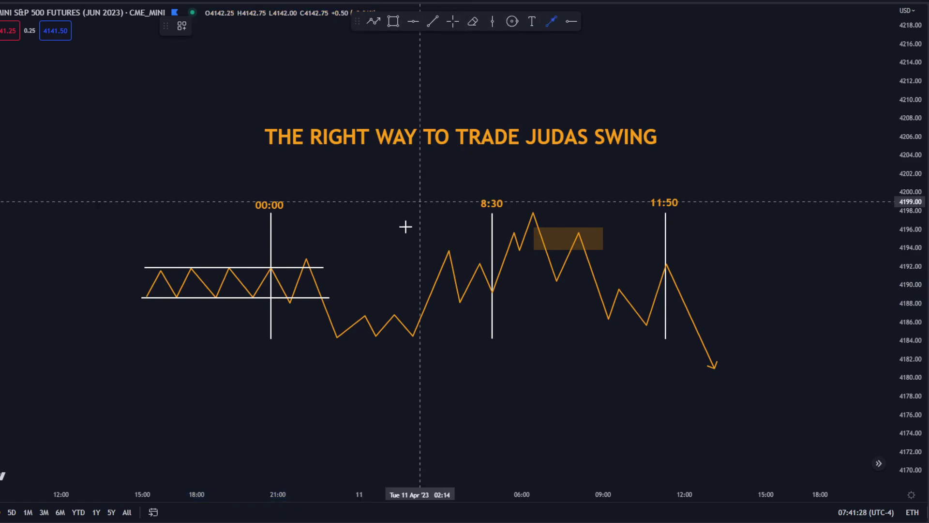
{"action": "left_click_drag", "start_coordinate": [314, 366], "coordinate": [294, 308]}
{"action": "left_click_drag", "start_coordinate": [388, 397], "coordinate": [386, 397]}
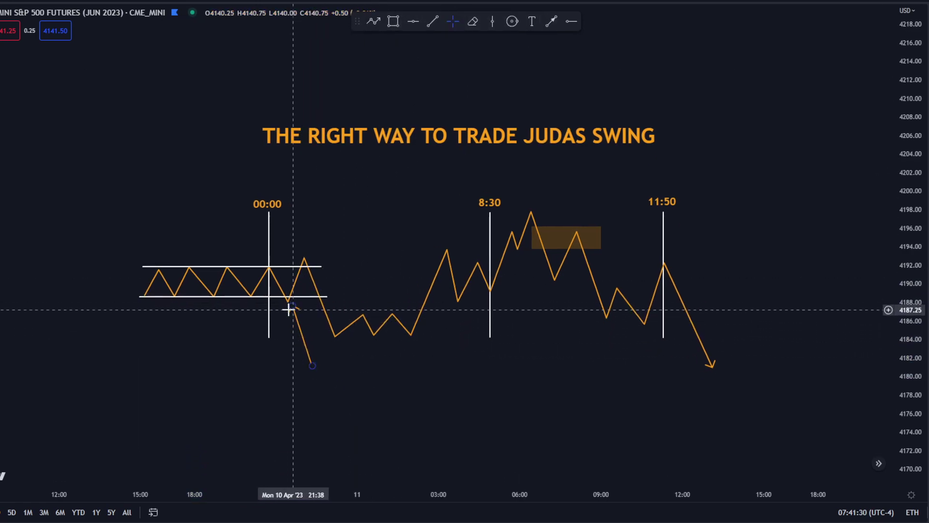
{"action": "left_click_drag", "start_coordinate": [294, 307], "coordinate": [291, 310]}
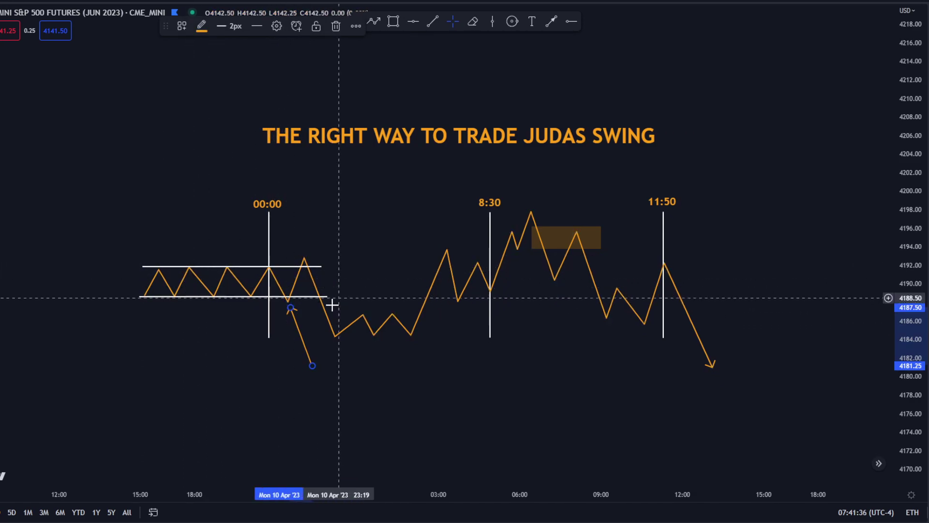
{"action": "mouse_move", "coordinate": [292, 309]}
{"action": "left_mouse_down"}
{"action": "mouse_move", "coordinate": [368, 443]}
{"action": "mouse_move", "coordinate": [313, 333]}
{"action": "mouse_move", "coordinate": [292, 318]}
{"action": "left_mouse_up"}
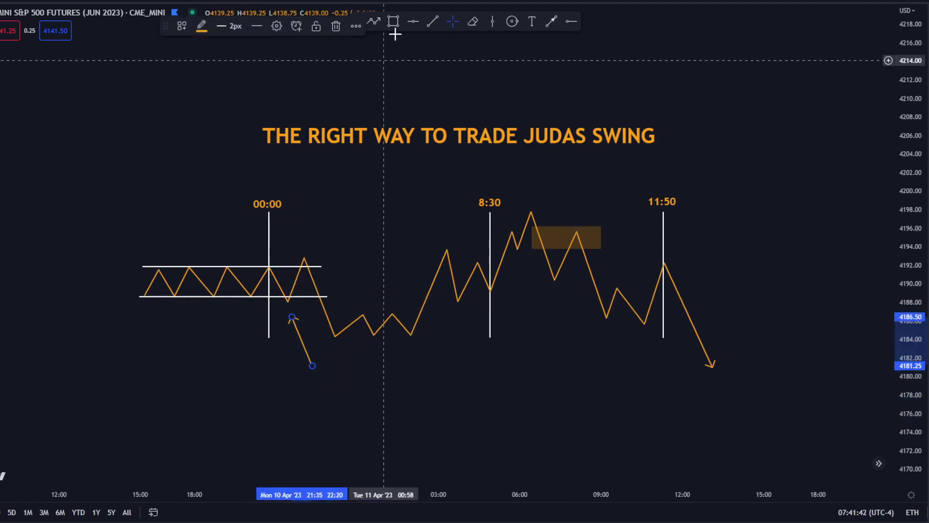
Step: Draw a white trend line over the upswing after 00:00, from the 4188.00 low to the 4192.75 high
{"action": "left_click", "coordinate": [433, 21]}
{"action": "left_click", "coordinate": [288, 302]}
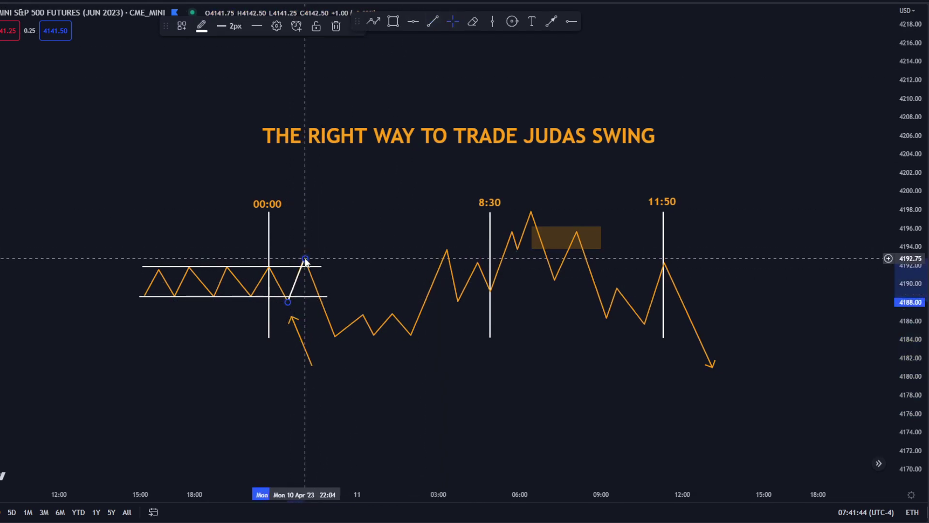
{"action": "left_click", "coordinate": [304, 257]}
{"action": "left_click", "coordinate": [311, 267]}
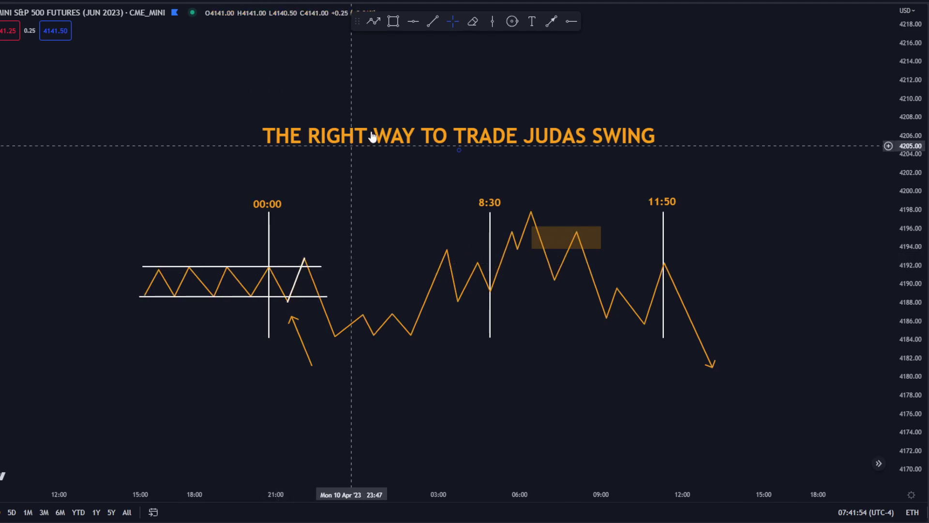
Step: Draw a white trend line from the 4192.75 high after 00:00 down to the swing low at 4184.25
{"action": "left_click", "coordinate": [433, 21]}
{"action": "left_click", "coordinate": [304, 258]}
{"action": "left_click", "coordinate": [304, 258]}
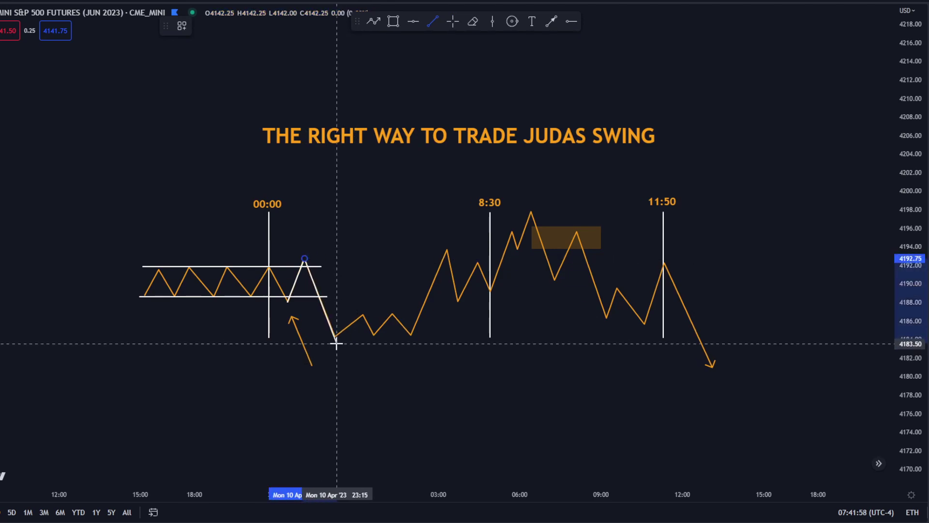
{"action": "left_click", "coordinate": [336, 340]}
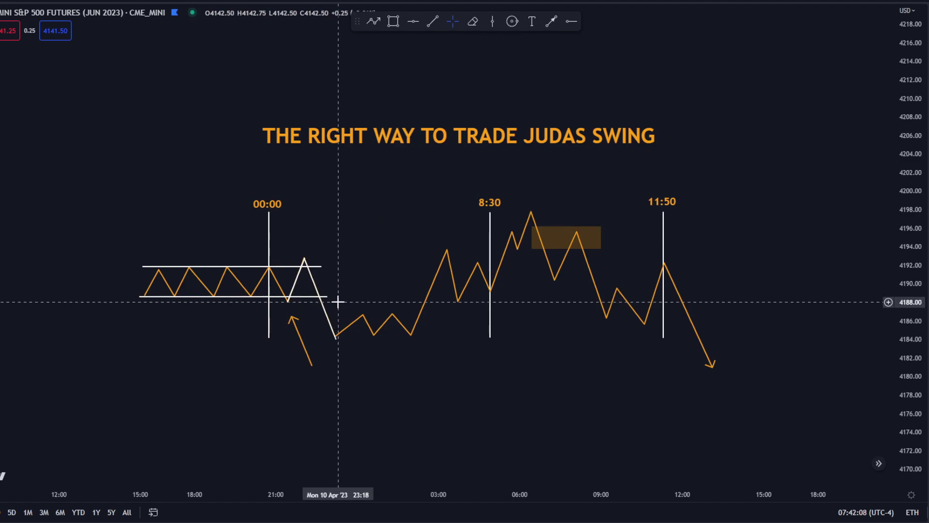
{"action": "left_click", "coordinate": [335, 336]}
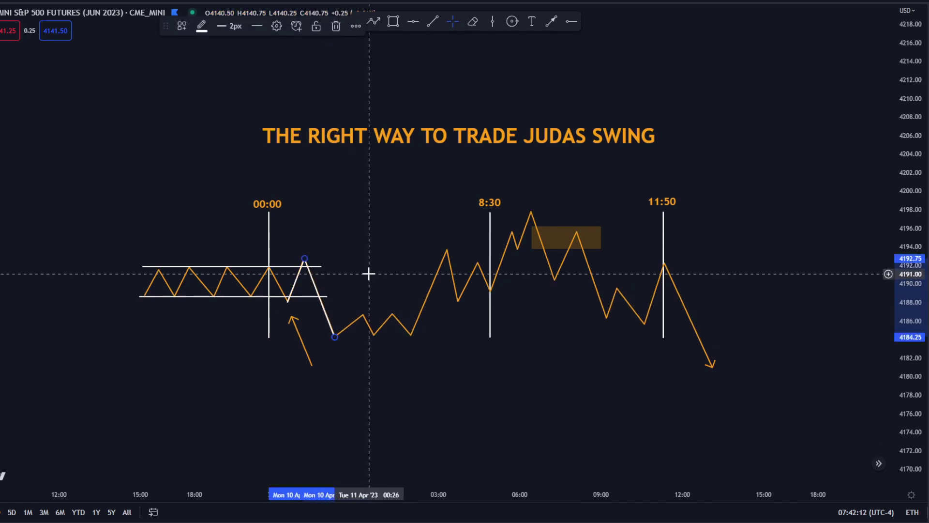
Step: Reposition the arrow along the down leg after 00:00, then delete it
{"action": "left_click_drag", "start_coordinate": [292, 316], "coordinate": [358, 255]}
{"action": "left_click_drag", "start_coordinate": [308, 367], "coordinate": [337, 291]}
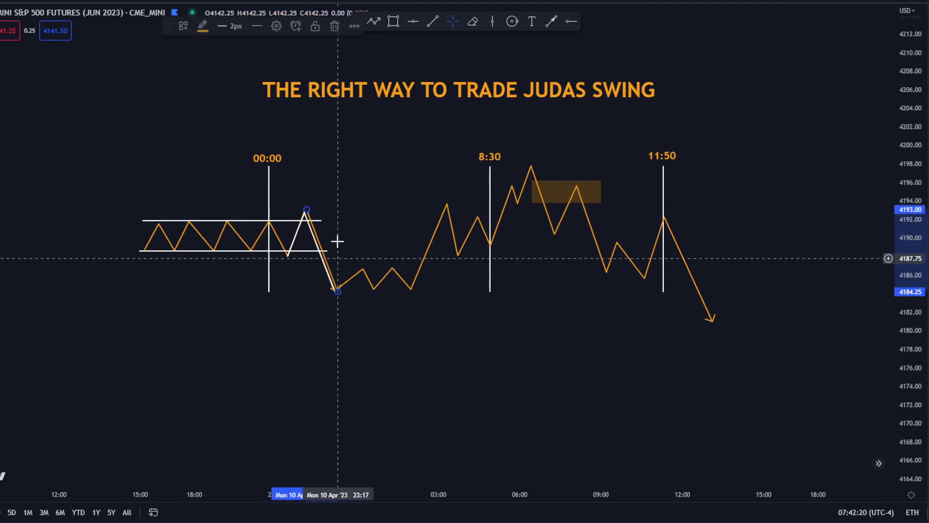
{"action": "left_click_drag", "start_coordinate": [348, 192], "coordinate": [351, 209]}
{"action": "left_click_drag", "start_coordinate": [335, 284], "coordinate": [372, 270]}
{"action": "key", "text": "Delete"}
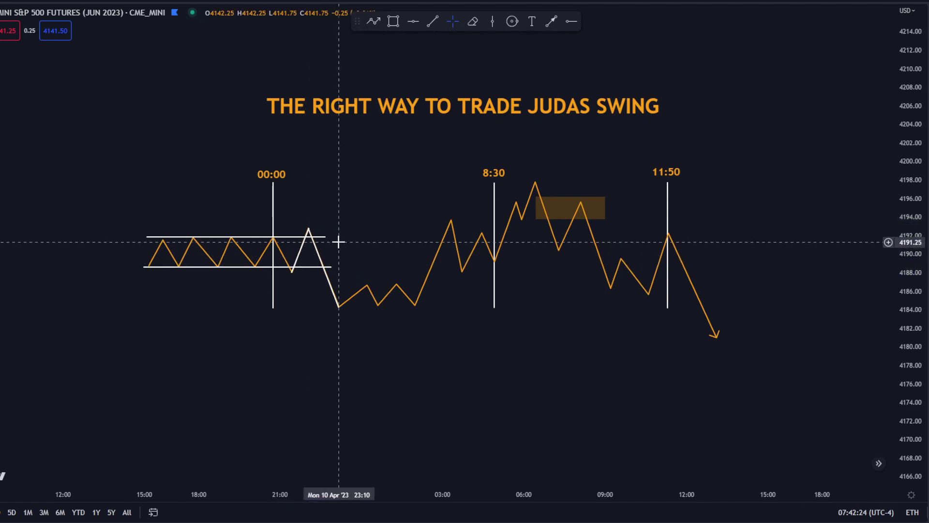
{"action": "left_click", "coordinate": [551, 20]}
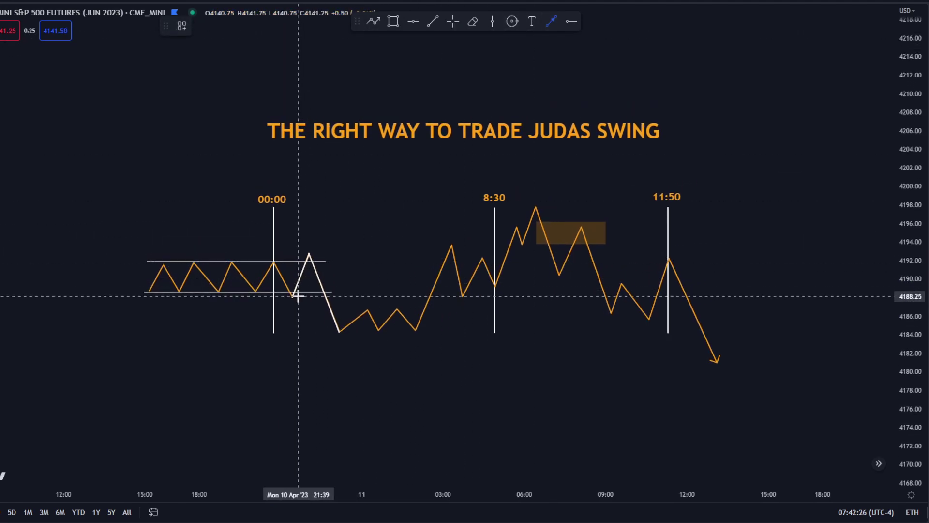
{"action": "left_click_drag", "start_coordinate": [295, 299], "coordinate": [312, 254]}
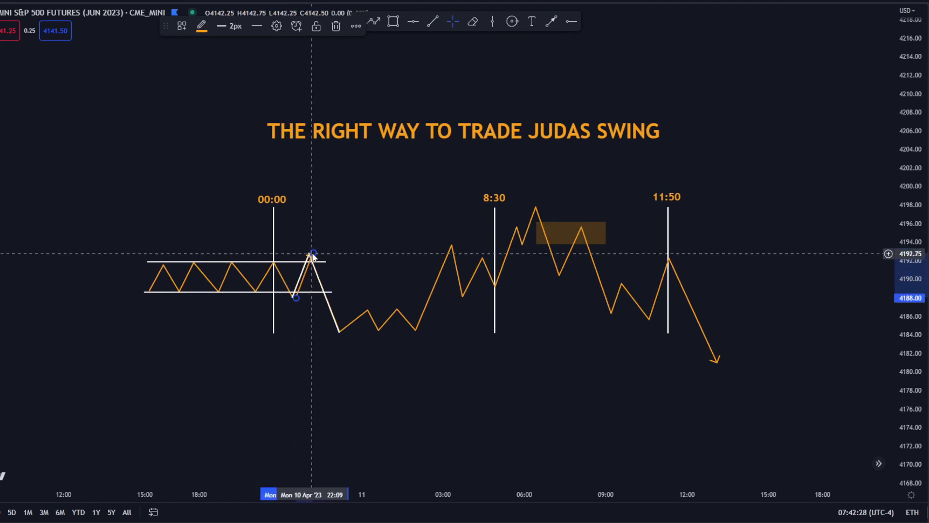
{"action": "left_click", "coordinate": [419, 257]}
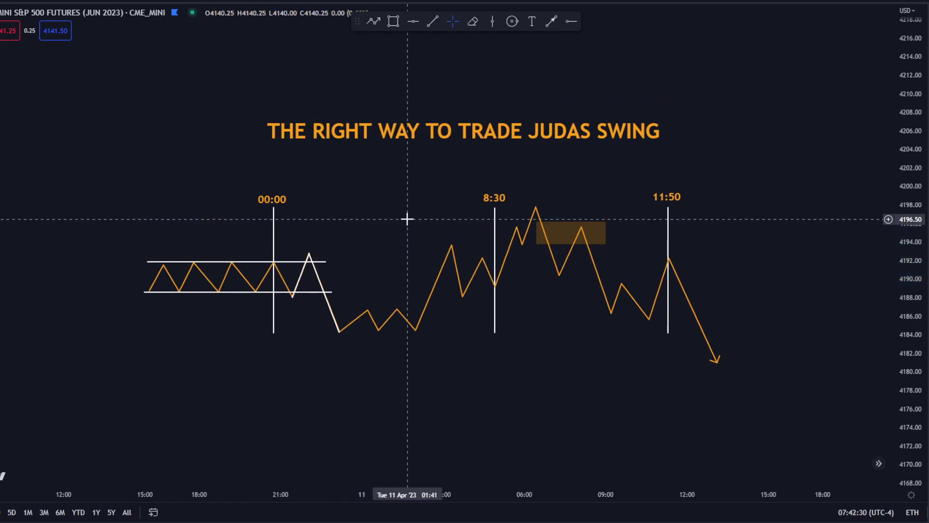
Step: Draw a horizontal trend line from the major swing high before 8:30 across the 8:30 vertical line
{"action": "left_click_drag", "start_coordinate": [417, 204], "coordinate": [353, 211]}
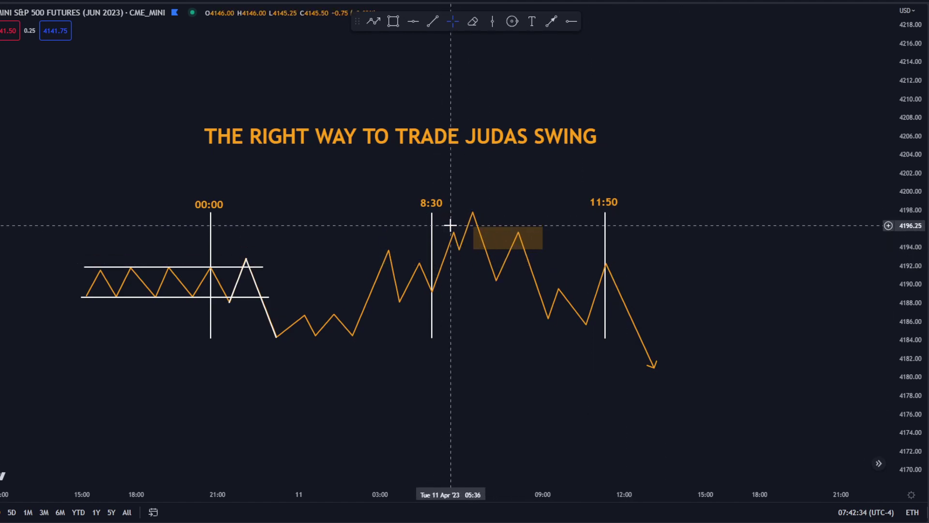
{"action": "left_click_drag", "start_coordinate": [294, 218], "coordinate": [303, 220]}
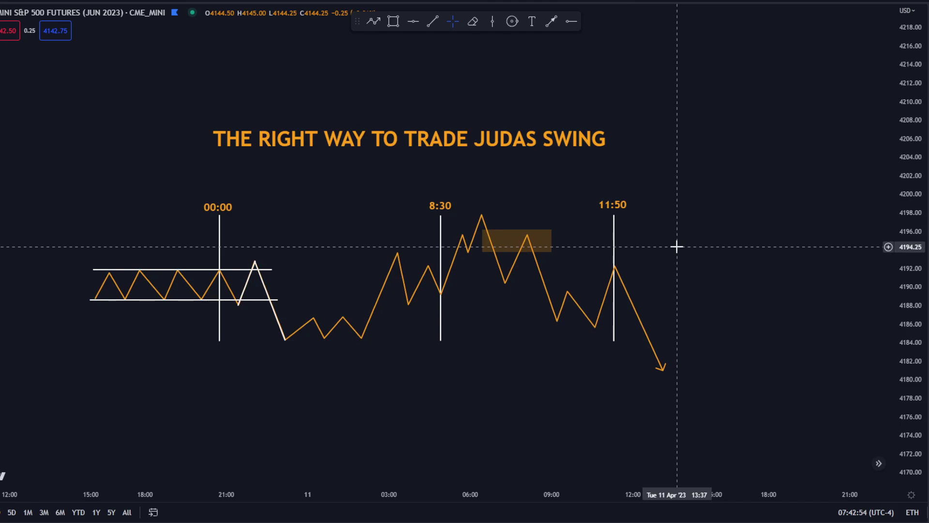
{"action": "left_click", "coordinate": [433, 21]}
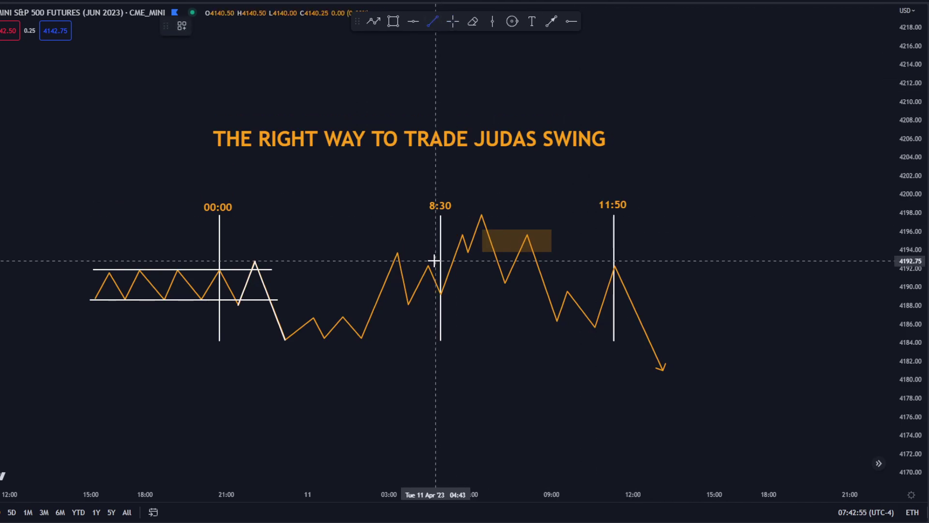
{"action": "left_click", "coordinate": [397, 251]}
{"action": "left_click", "coordinate": [480, 253]}
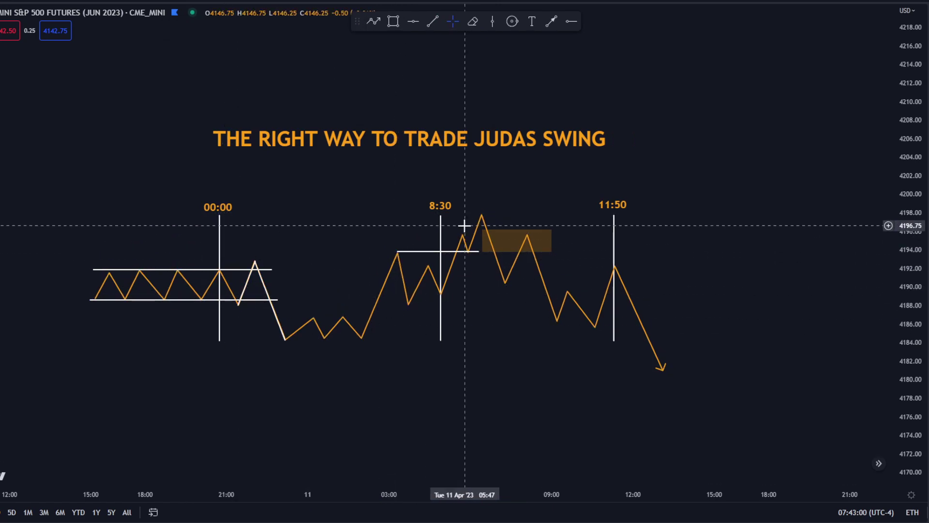
Step: Draw a horizontal trend line at 4184.25 from the swing low after 00:00 to just past the 11:50 vertical line
{"action": "key", "text": "alt+t"}
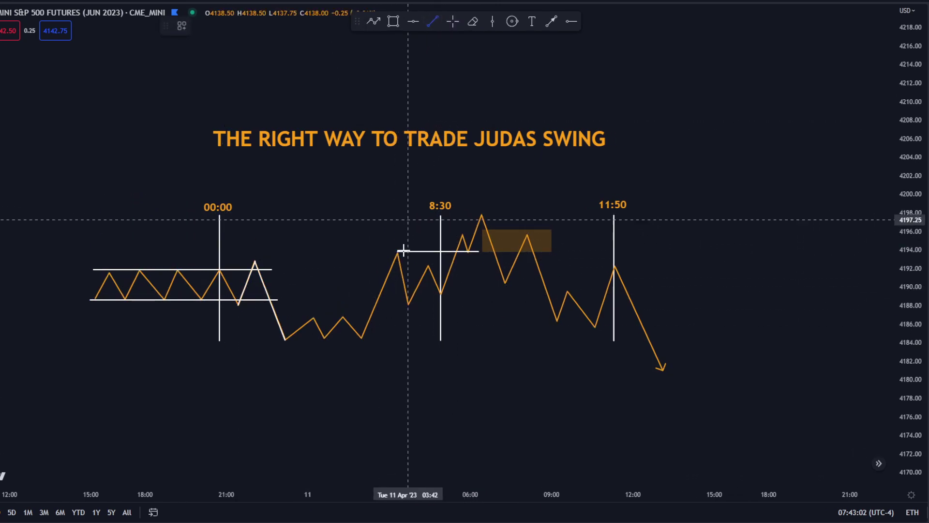
{"action": "left_click", "coordinate": [286, 340]}
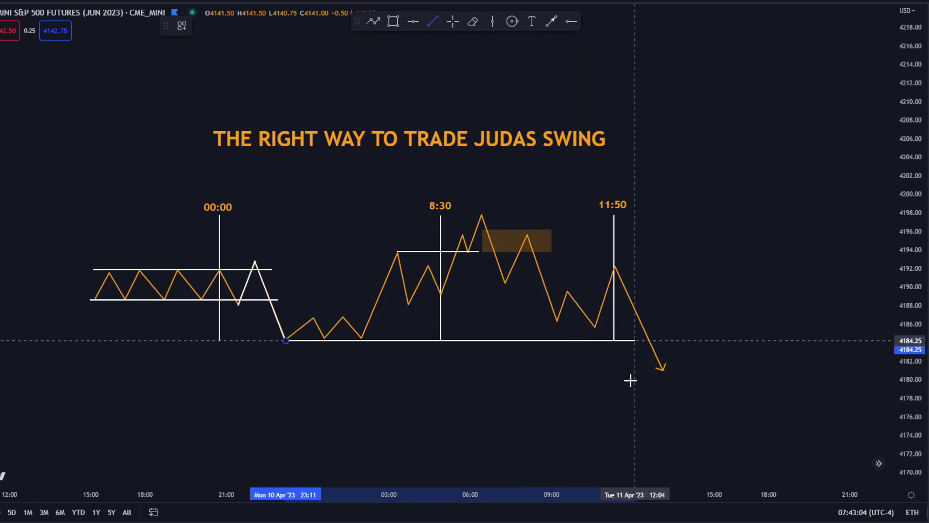
{"action": "left_click", "coordinate": [620, 489]}
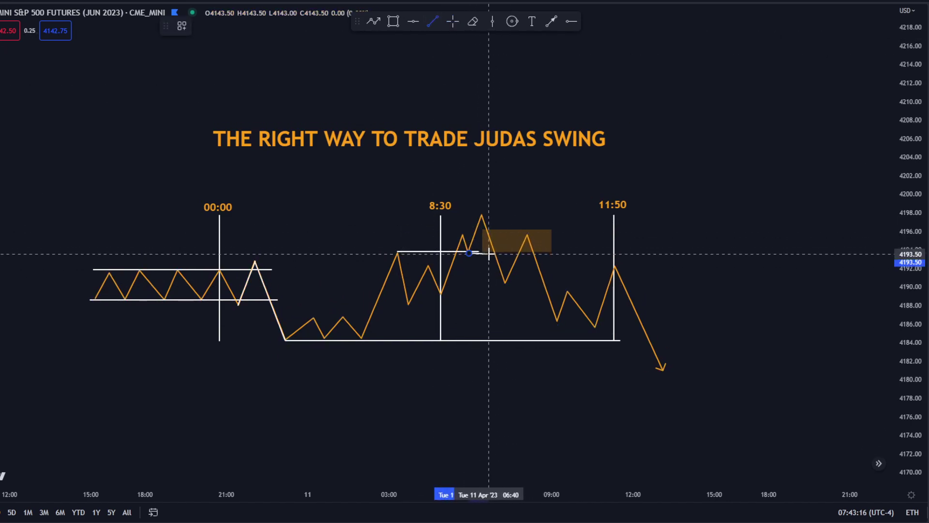
Step: Mark the small pullback low and the highest peak after 8:30 with short horizontal trend lines
{"action": "left_click", "coordinate": [494, 253]}
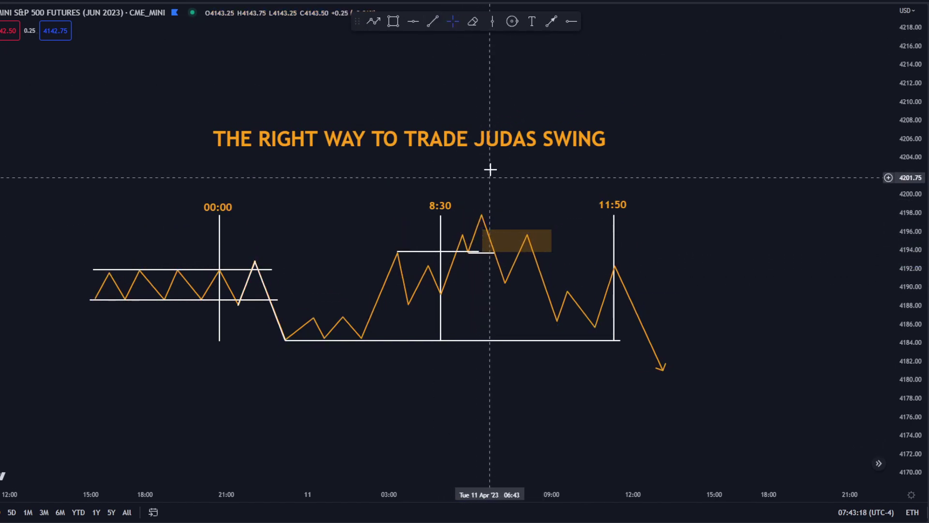
{"action": "left_click", "coordinate": [488, 193]}
Step: Delete the horizontal line starting at the high before 8:30 and readjust the short line at the pullback low
{"action": "left_click_drag", "start_coordinate": [463, 252], "coordinate": [419, 245]}
{"action": "key", "text": "Delete"}
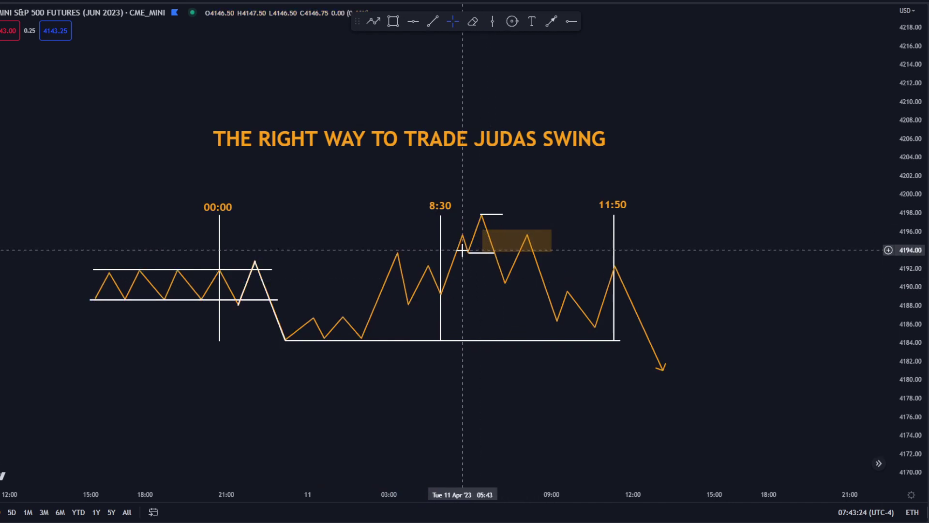
{"action": "left_click", "coordinate": [492, 251]}
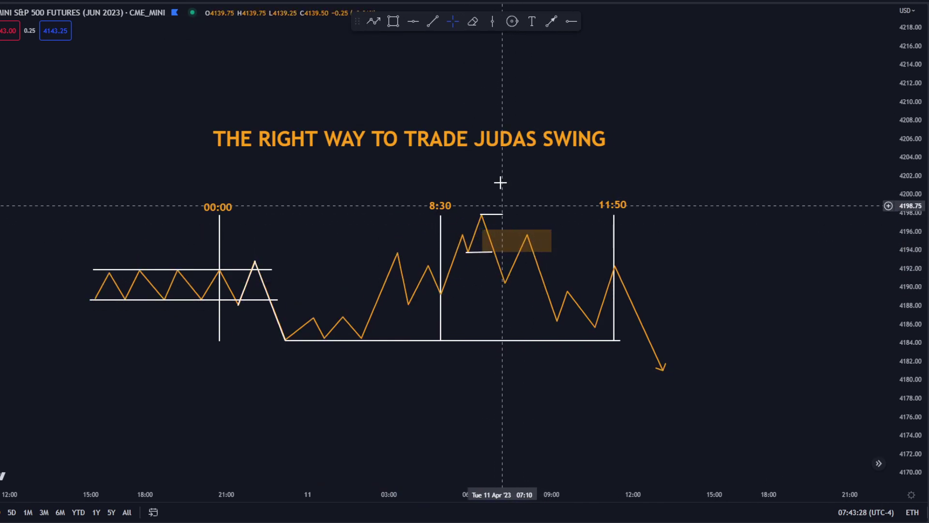
Step: Add the text label FVG and place it inside the shaded box after 8:30
{"action": "left_click", "coordinate": [532, 22]}
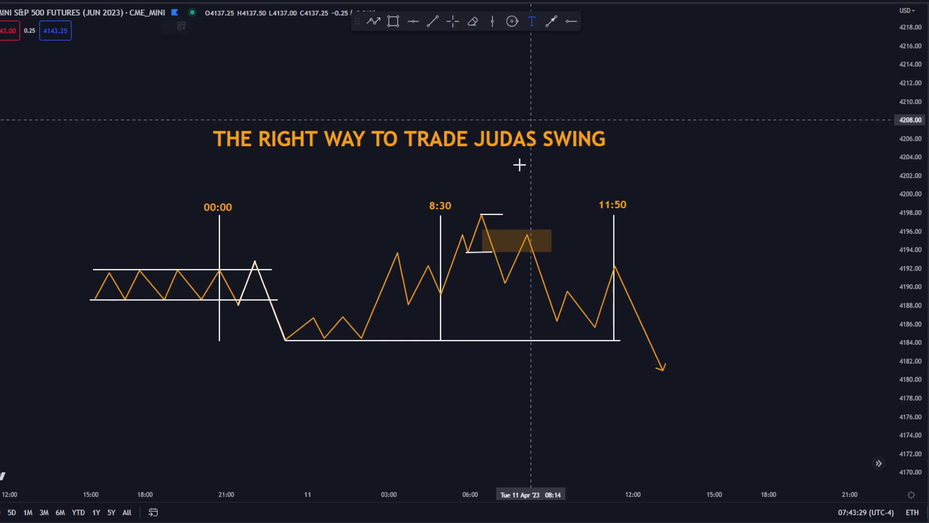
{"action": "left_click", "coordinate": [489, 269]}
{"action": "type", "text": "F"}
{"action": "key", "text": "BackSpace"}
{"action": "type", "text": "VG"}
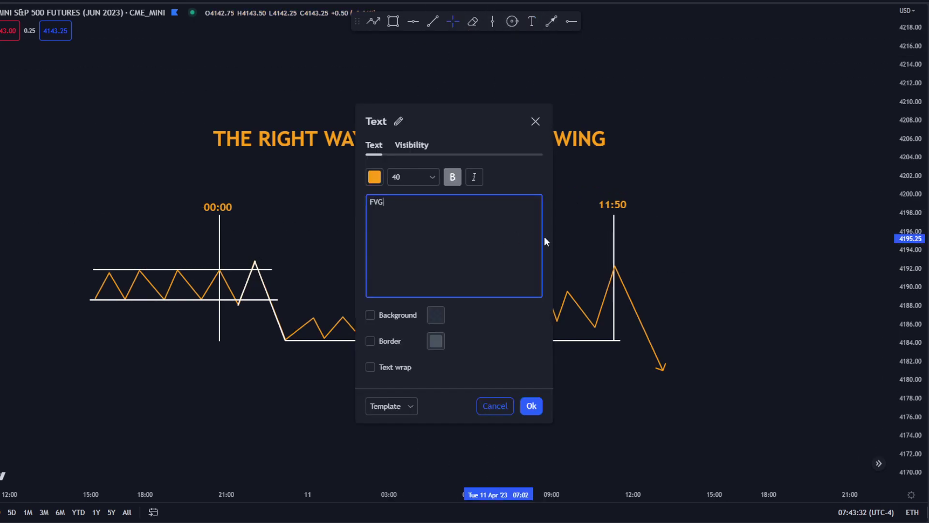
{"action": "left_click", "coordinate": [532, 406]}
{"action": "left_click_drag", "start_coordinate": [511, 246], "coordinate": [509, 235]}
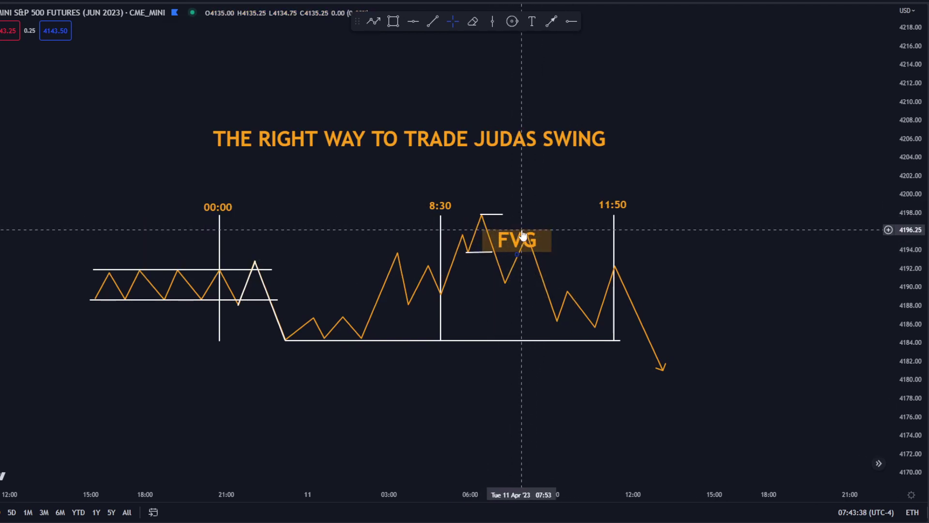
Step: Draw a short horizontal trend line at about 4196.25 along the upper edge of the FVG box, beside the falling leg
{"action": "left_click", "coordinate": [433, 21]}
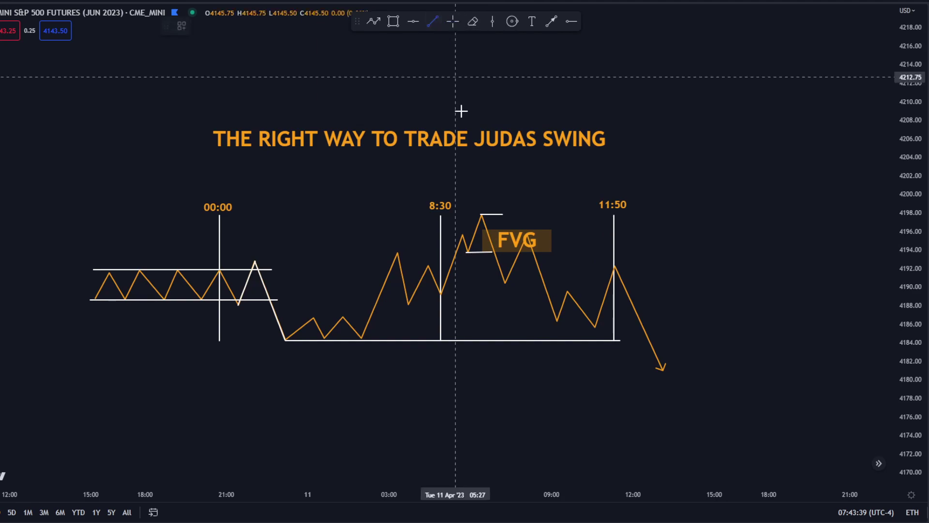
{"action": "left_click", "coordinate": [492, 230]}
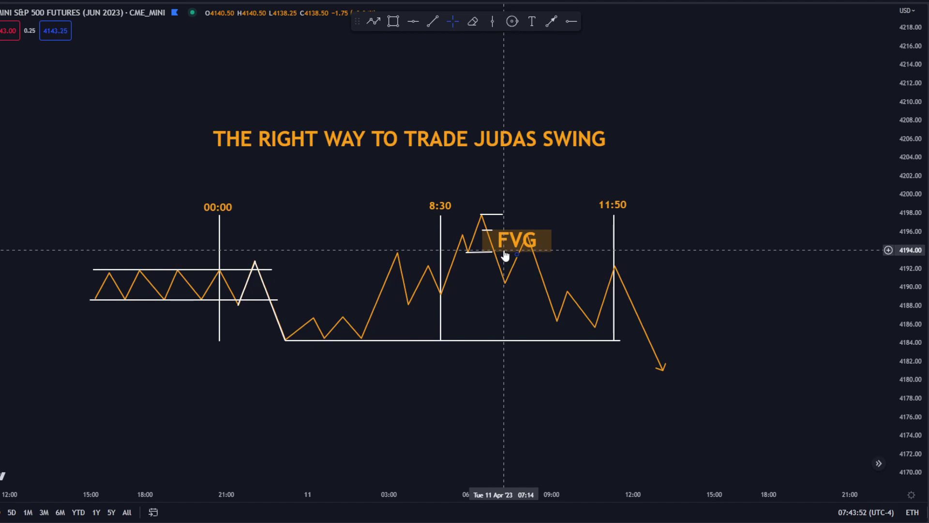
Step: Delete the short horizontal lines around the highest peak after 8:30, together with the FVG label and its shaded box
{"action": "left_click", "coordinate": [498, 215]}
{"action": "key", "text": "Delete"}
{"action": "left_click", "coordinate": [489, 229]}
{"action": "key", "text": "Delete"}
{"action": "left_click", "coordinate": [486, 252]}
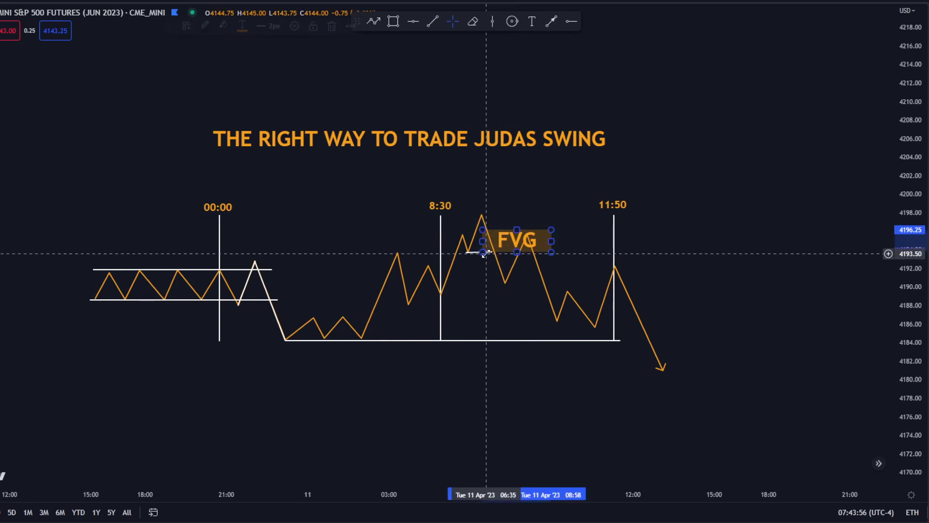
{"action": "key", "text": "Delete"}
{"action": "left_click", "coordinate": [518, 248]}
{"action": "key", "text": "Delete"}
{"action": "left_click", "coordinate": [481, 251]}
{"action": "key", "text": "Delete"}
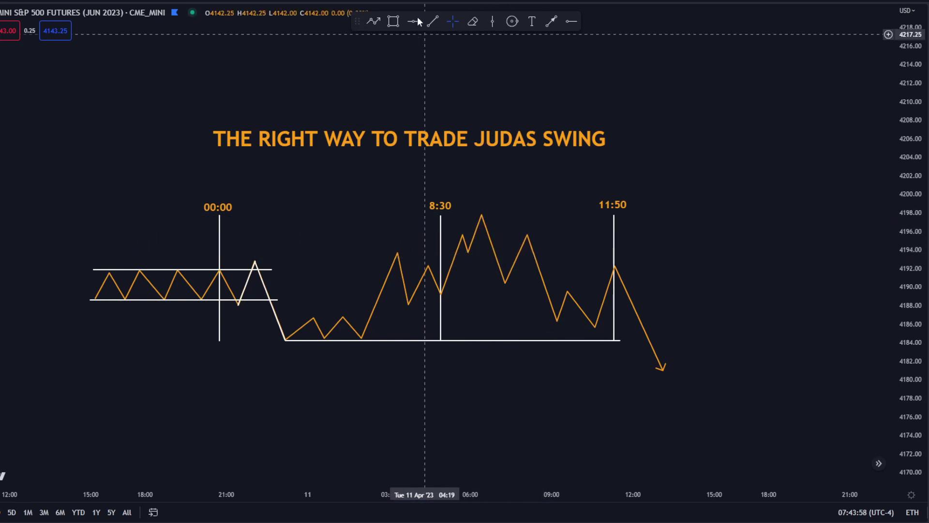
Step: Draw an upward zigzag path with an arrowhead from just below the highest peak, through about 4203.5 and 4200.25, ending near 4214.5
{"action": "left_click", "coordinate": [375, 21]}
{"action": "left_click", "coordinate": [486, 227]}
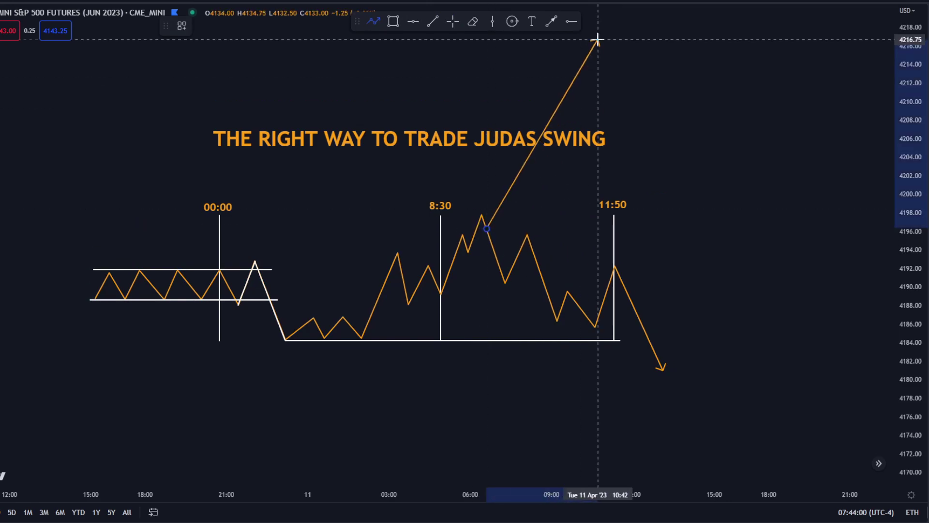
{"action": "left_click", "coordinate": [535, 163]}
{"action": "left_click", "coordinate": [559, 193]}
{"action": "left_click", "coordinate": [638, 61]}
{"action": "key", "text": "Escape"}
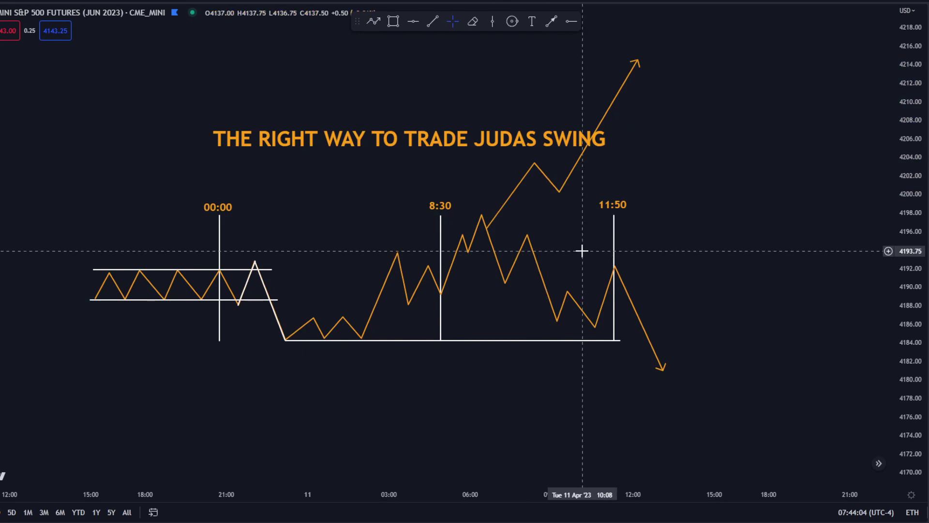
Step: Draw a horizontal trend line at 4193.75 from the swing high before 8:30 to past the second peak after 8:30
{"action": "key", "text": "alt+t"}
{"action": "left_click", "coordinate": [397, 251]}
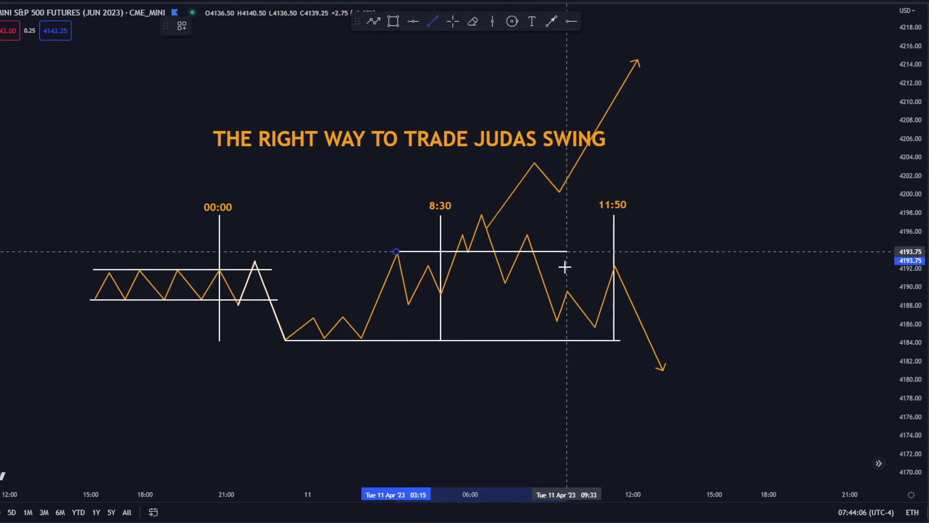
{"action": "left_click", "coordinate": [554, 251]}
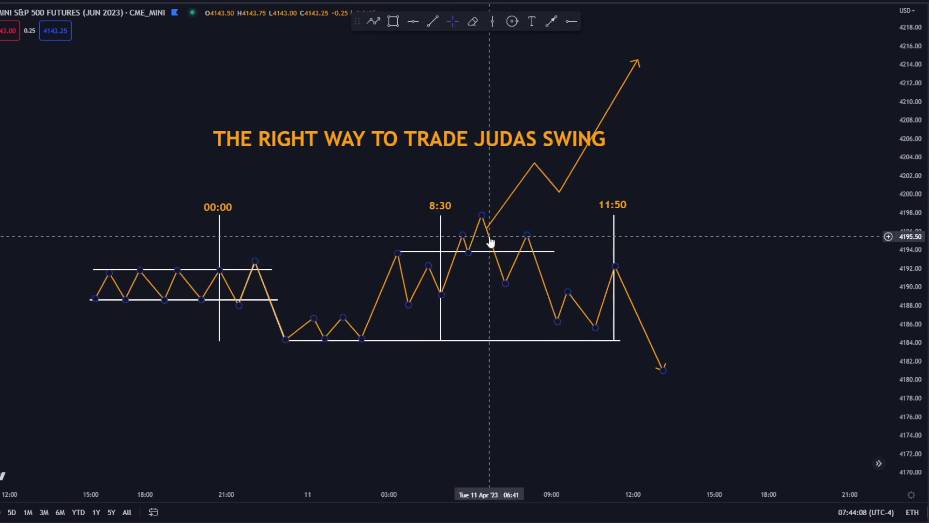
{"action": "left_click", "coordinate": [461, 245]}
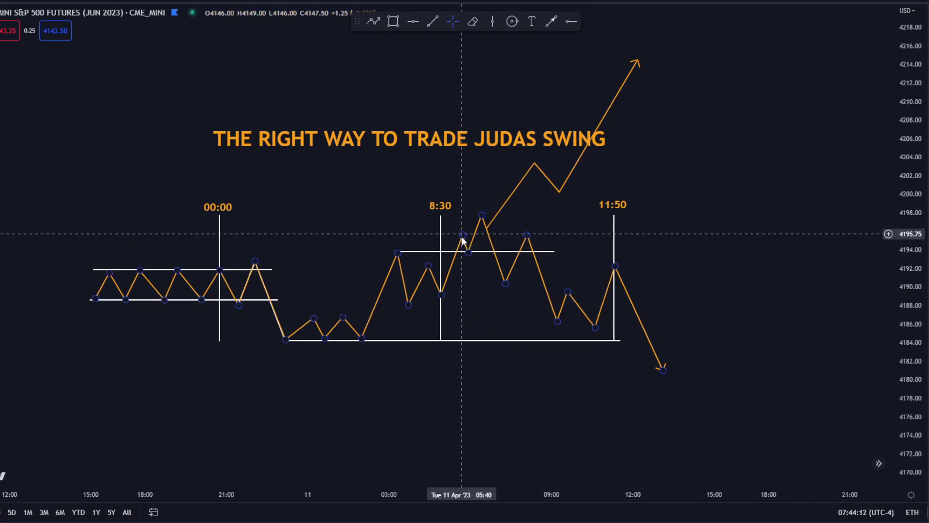
{"action": "left_click", "coordinate": [472, 249]}
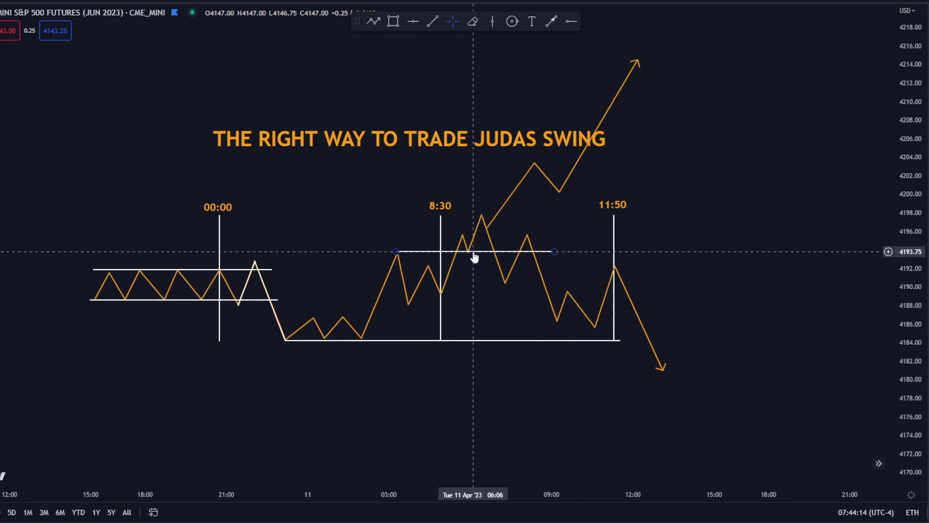
{"action": "left_click", "coordinate": [470, 251]}
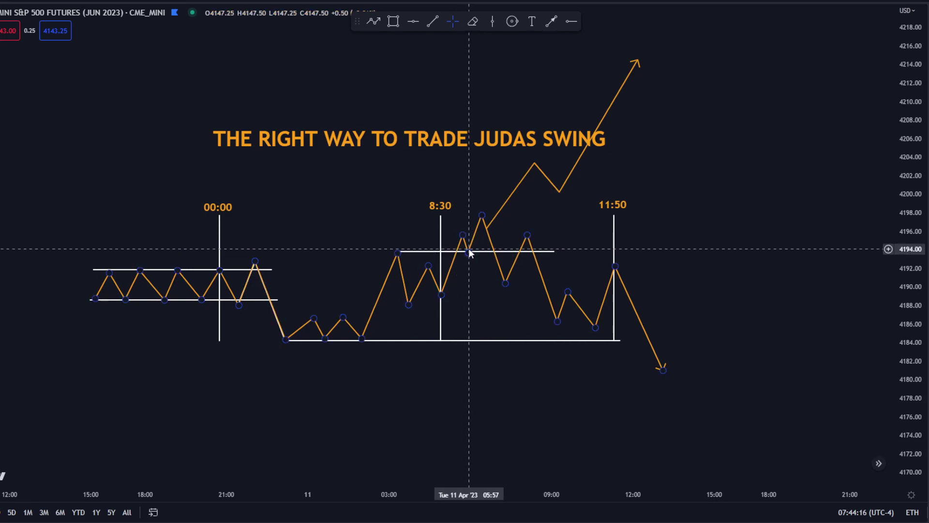
Step: Move the start point of the upward zigzag path down to about 4196.00 on the falling leg
{"action": "left_click", "coordinate": [491, 227]}
{"action": "left_click_drag", "start_coordinate": [488, 229], "coordinate": [488, 236]}
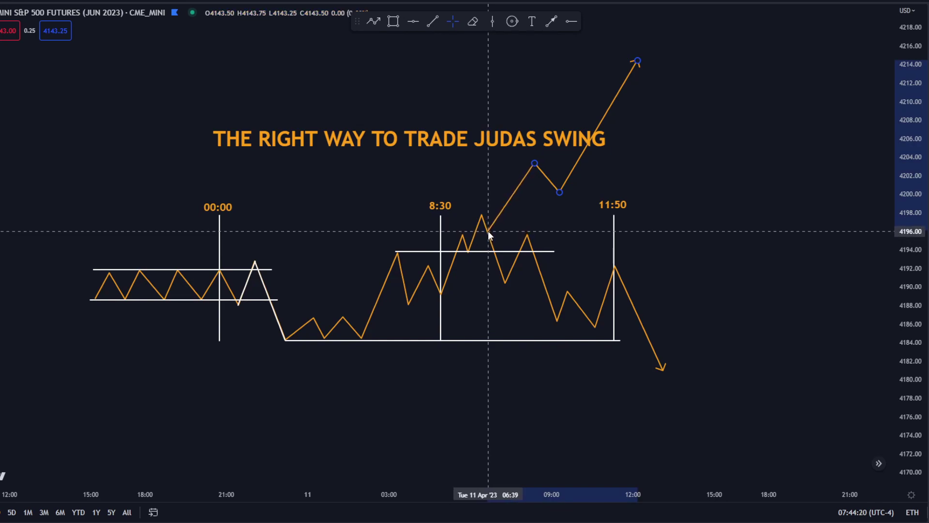
{"action": "left_click", "coordinate": [524, 250]}
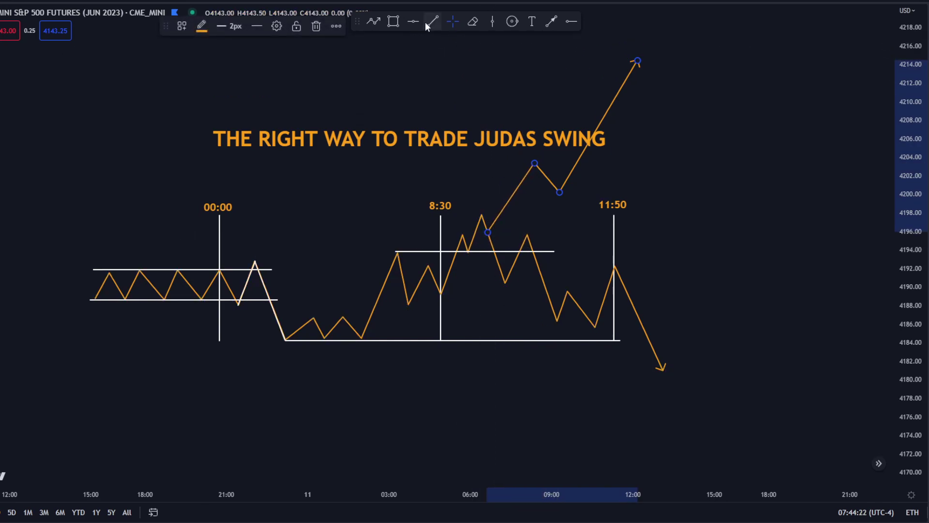
Step: Draw a shaded rectangle beside the pullback low after 8:30, from the 4193.75 line up to about 4195.75
{"action": "left_click", "coordinate": [393, 21]}
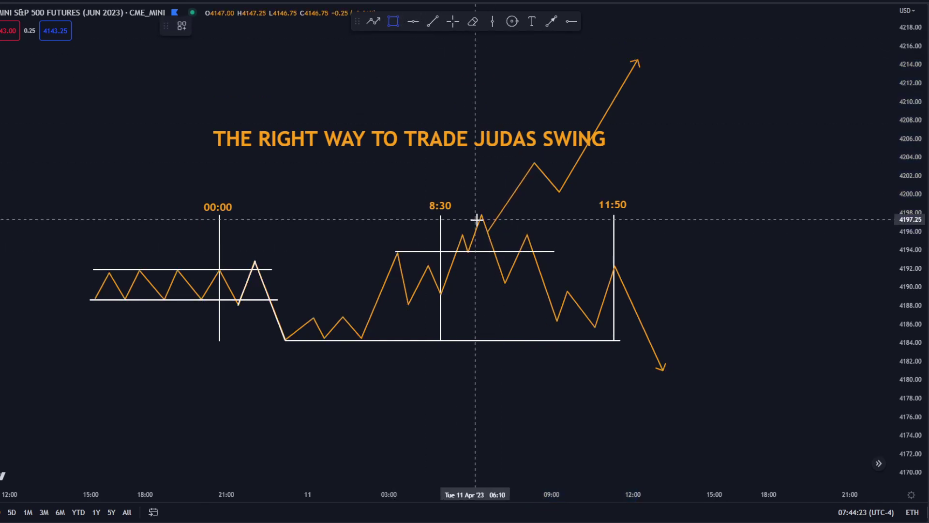
{"action": "left_click", "coordinate": [501, 250]}
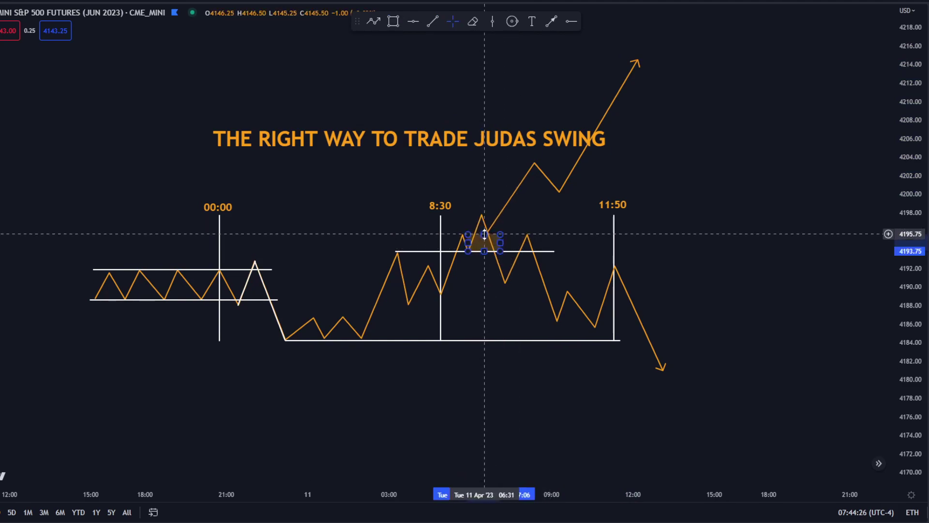
{"action": "left_click", "coordinate": [537, 217]}
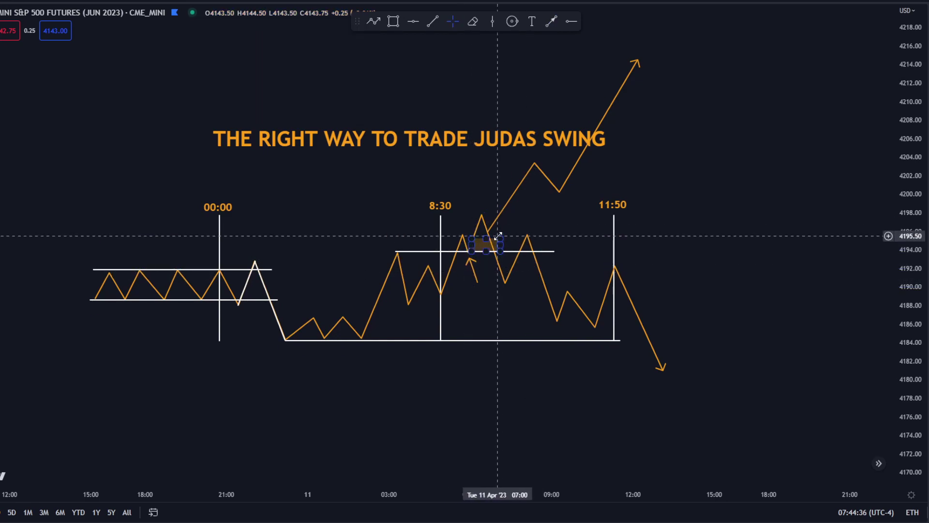
Step: Shrink the upward zigzag path so its first peak is near 4200, its pullback near 4198 and its arrowhead near 4202
{"action": "left_click_drag", "start_coordinate": [638, 60], "coordinate": [600, 168]}
{"action": "left_click_drag", "start_coordinate": [535, 163], "coordinate": [537, 211]}
{"action": "left_click_drag", "start_coordinate": [599, 167], "coordinate": [573, 173]}
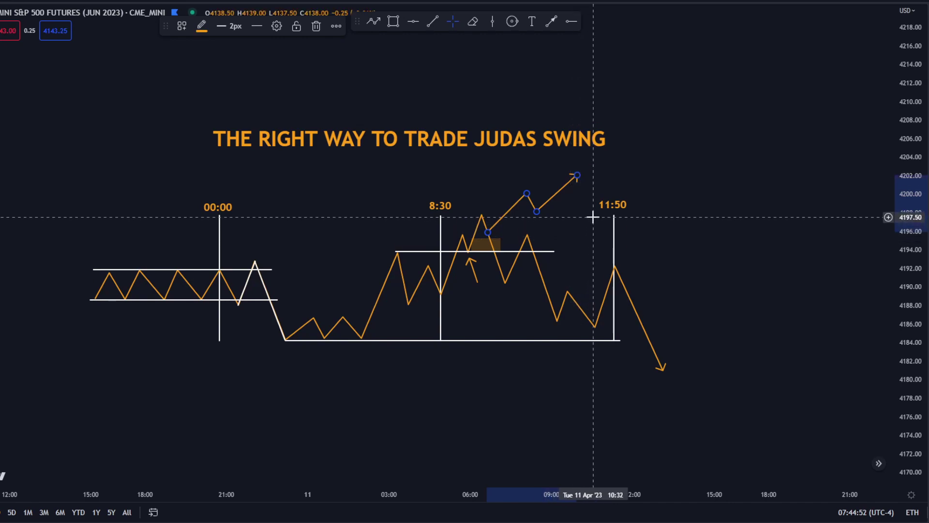
{"action": "left_click", "coordinate": [493, 248]}
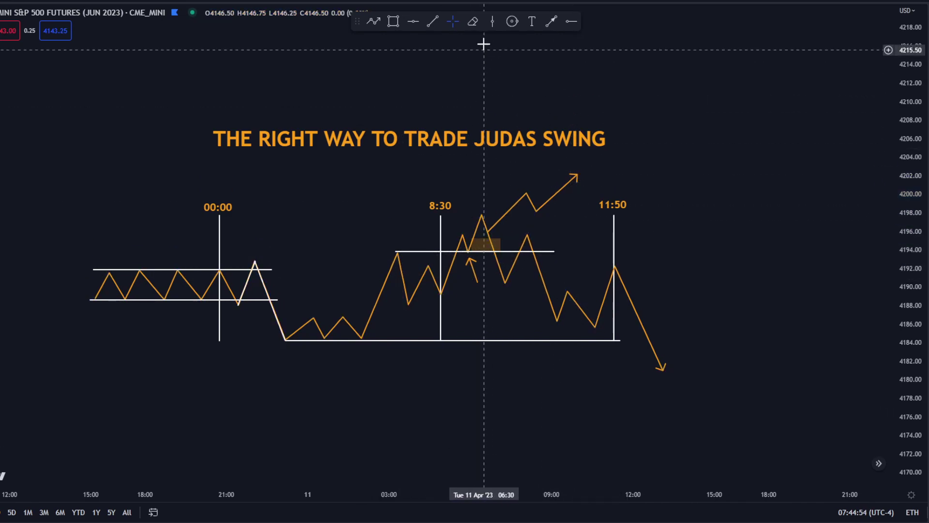
Step: Remove the upward zigzag path, and shift and widen the shaded box over the second peak after 8:30, between about 4194.25 and 4196.5
{"action": "left_click", "coordinate": [439, 24]}
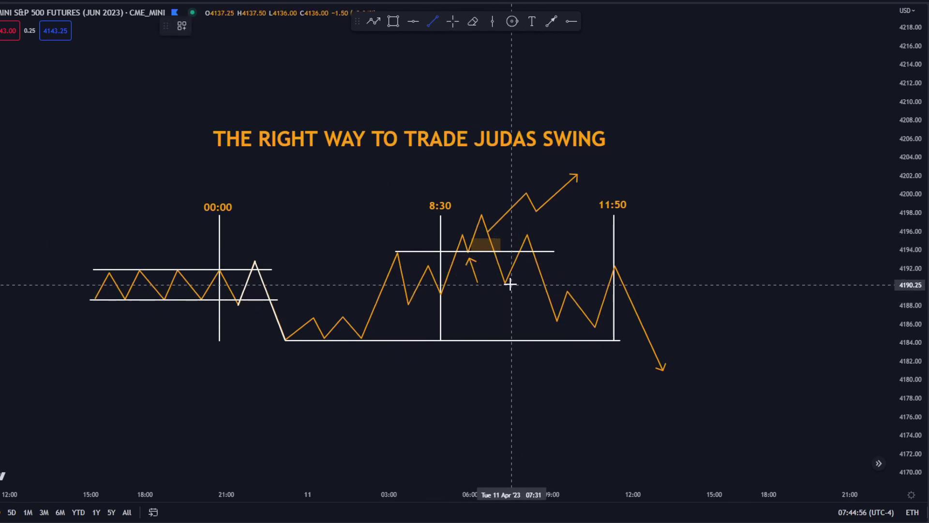
{"action": "key", "text": "Escape"}
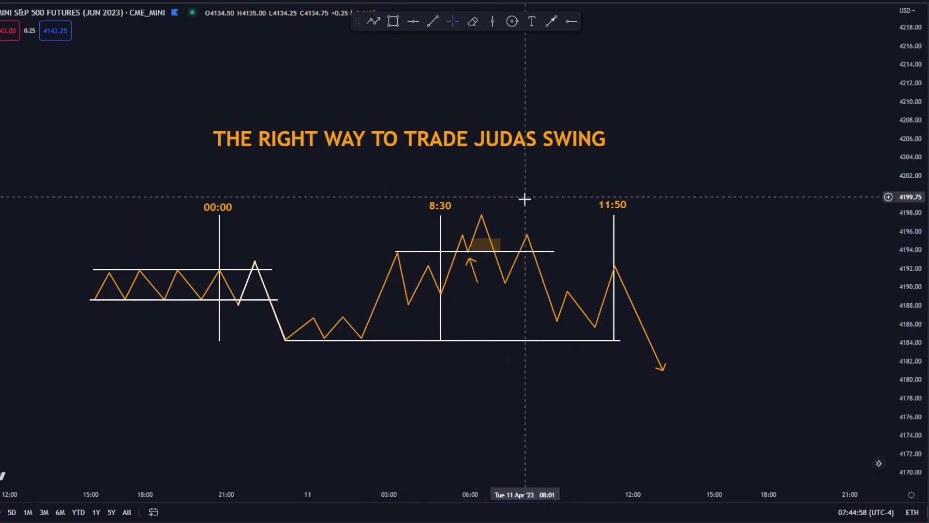
{"action": "mouse_move", "coordinate": [488, 248]}
{"action": "left_mouse_down"}
{"action": "mouse_move", "coordinate": [531, 247]}
{"action": "mouse_move", "coordinate": [527, 252]}
{"action": "mouse_move", "coordinate": [490, 240]}
{"action": "mouse_move", "coordinate": [536, 228]}
{"action": "left_mouse_up"}
{"action": "left_click", "coordinate": [531, 258]}
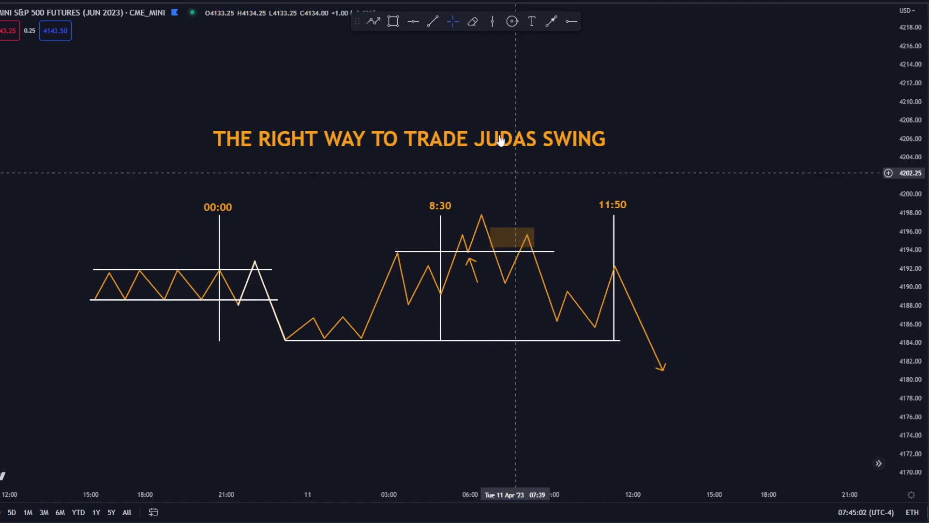
Step: Draw a horizontal trend line at 4190.25 from just before the low between the two peaks after 8:30 to about 09:30
{"action": "key", "text": "alt+t"}
{"action": "left_click", "coordinate": [506, 285]}
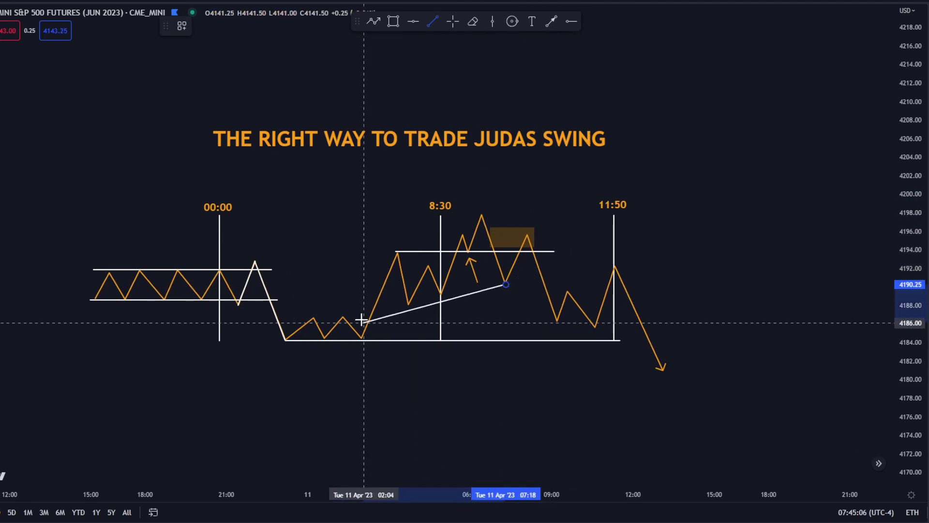
{"action": "key", "text": "shift"}
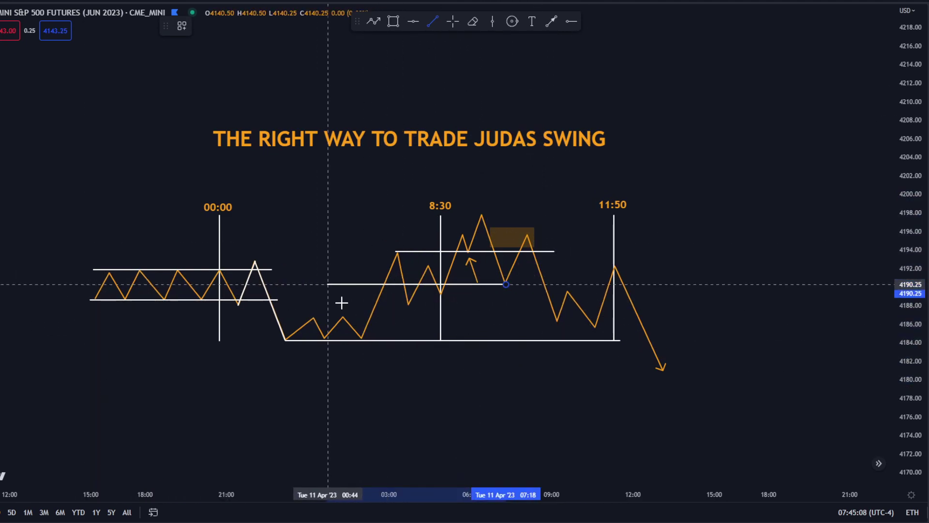
{"action": "left_click", "coordinate": [566, 284], "text": "shift"}
{"action": "left_click_drag", "start_coordinate": [507, 284], "coordinate": [500, 291]}
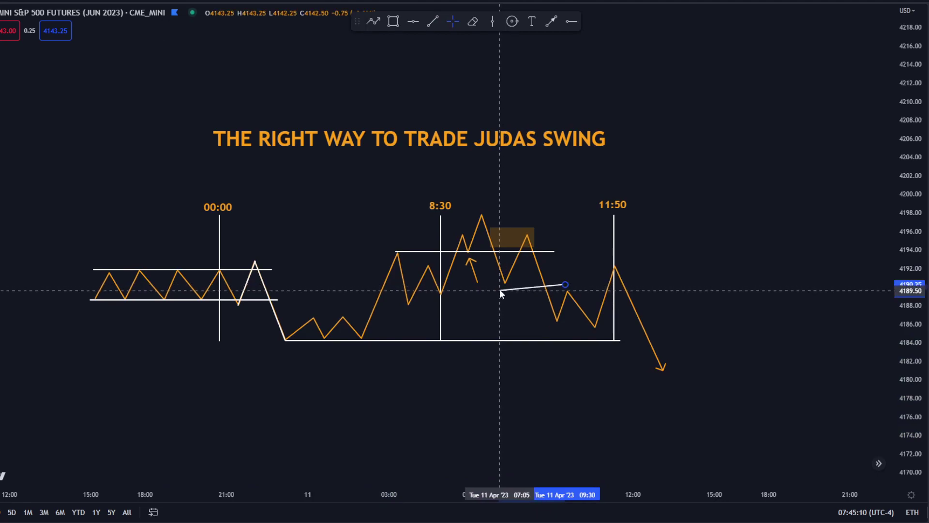
{"action": "left_click", "coordinate": [499, 284]}
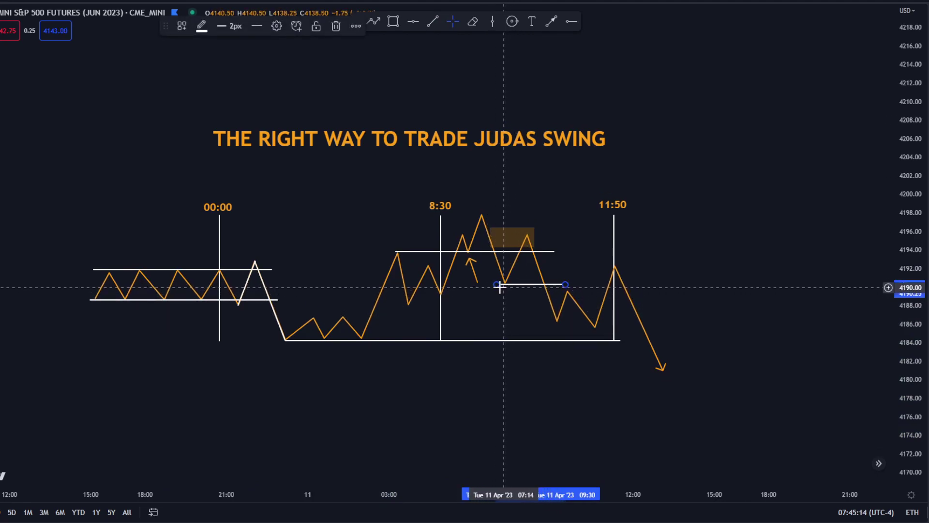
Step: Draw two horizontal trend lines, one at 4189.25 from the low on the 8:30 line and one near 4188 from the earlier pullback low
{"action": "left_click", "coordinate": [432, 21]}
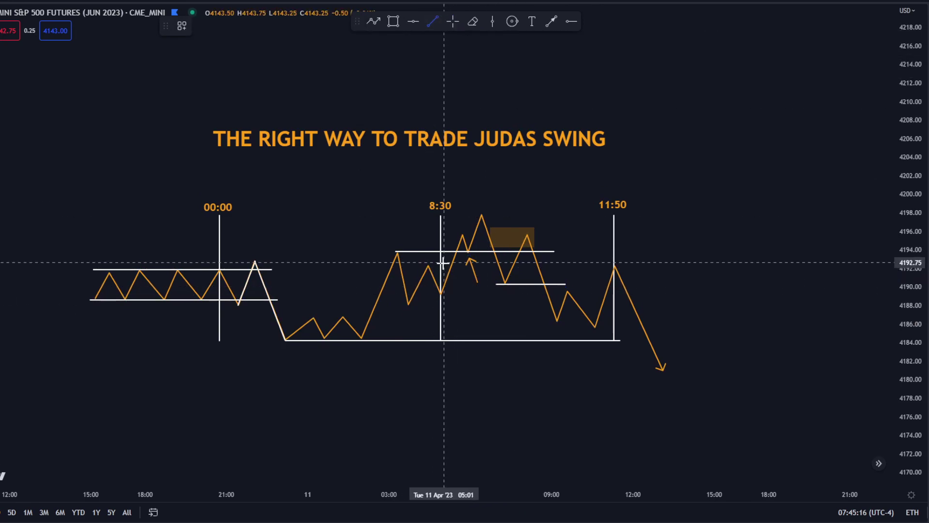
{"action": "left_click", "coordinate": [441, 293]}
{"action": "left_click", "coordinate": [558, 294]}
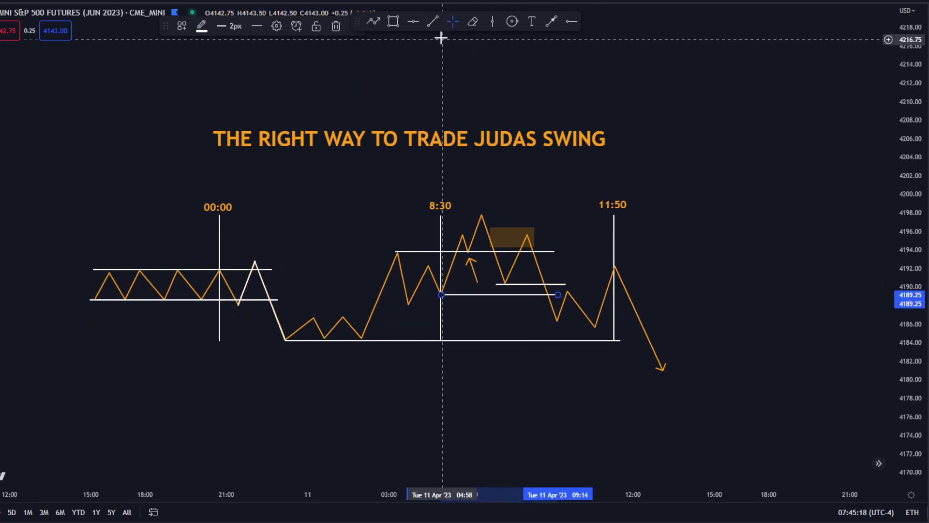
{"action": "left_click", "coordinate": [407, 304]}
{"action": "left_click", "coordinate": [560, 304]}
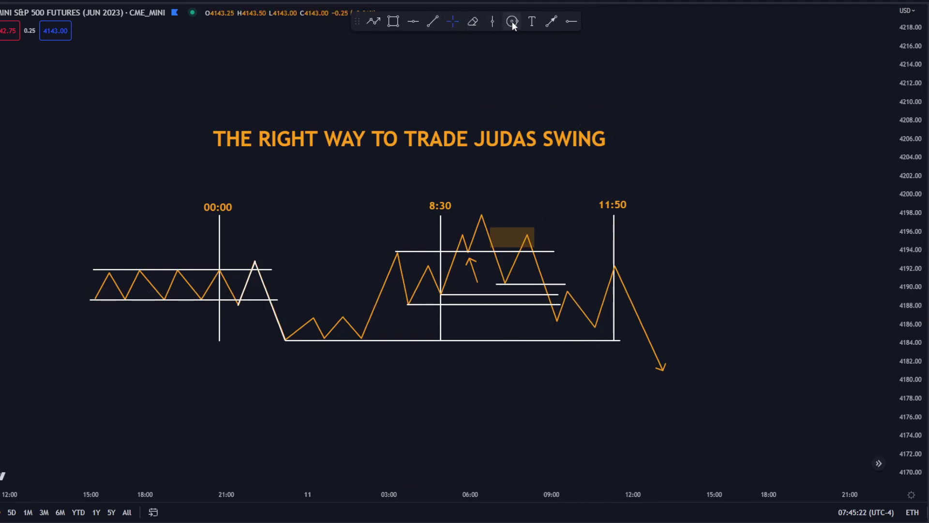
Step: Draw a temporary arrow from the second peak after 8:30 down to the end of the 4184.25 line, and delete it
{"action": "left_click", "coordinate": [551, 23]}
{"action": "left_click", "coordinate": [531, 237]}
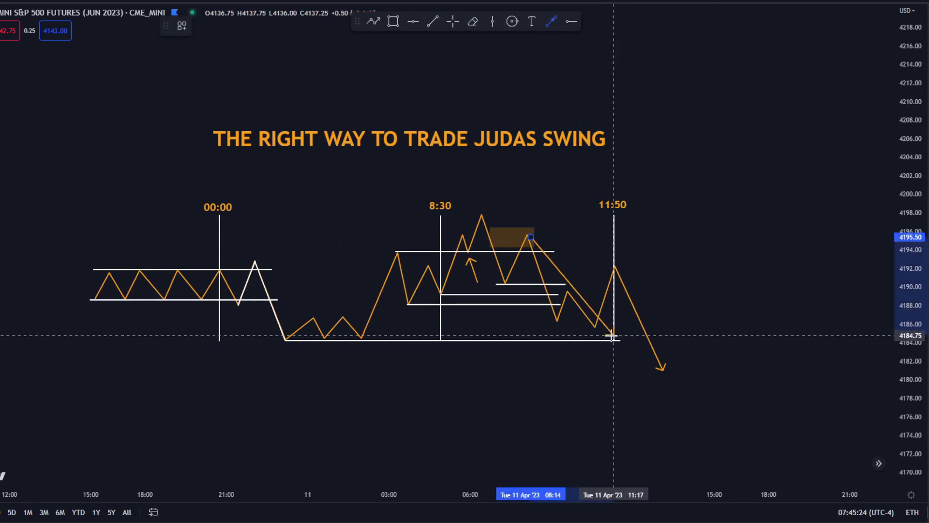
{"action": "left_click", "coordinate": [623, 342]}
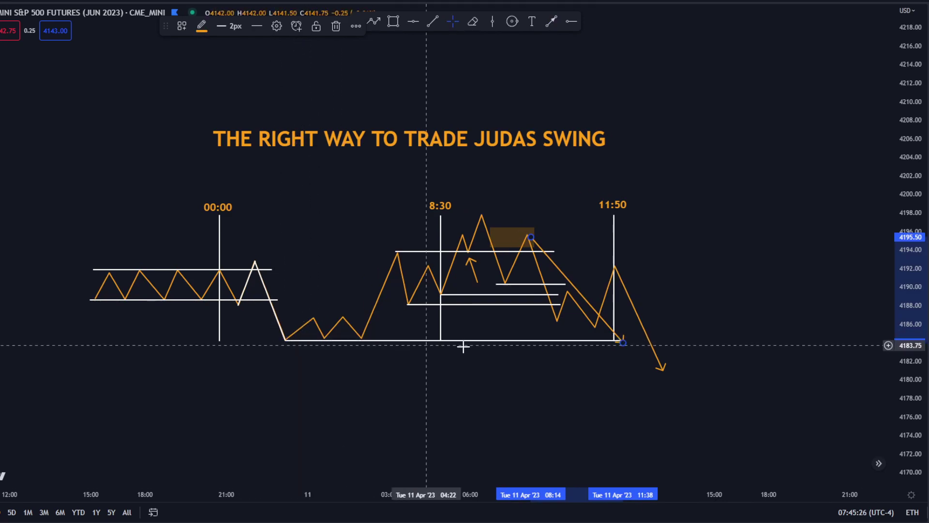
{"action": "key", "text": "Delete"}
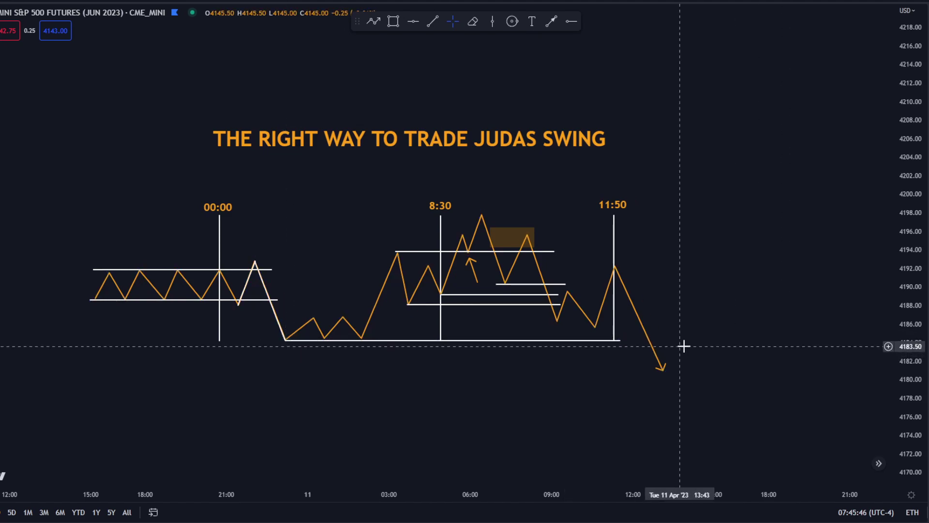
Step: Extend the 4184.25 horizontal line past the final downward arrow, keeping it level
{"action": "mouse_move", "coordinate": [620, 341]}
{"action": "left_mouse_down"}
{"action": "mouse_move", "coordinate": [743, 341]}
{"action": "mouse_move", "coordinate": [674, 341]}
{"action": "left_mouse_up"}
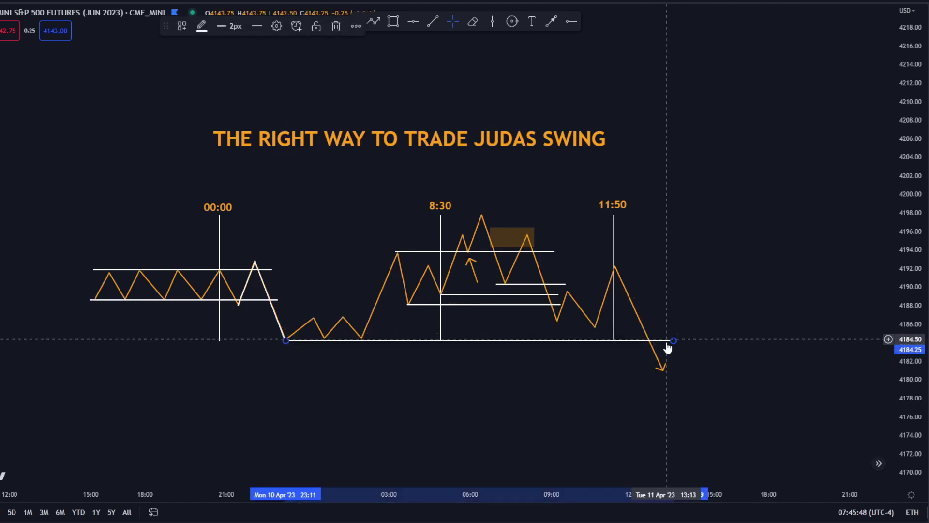
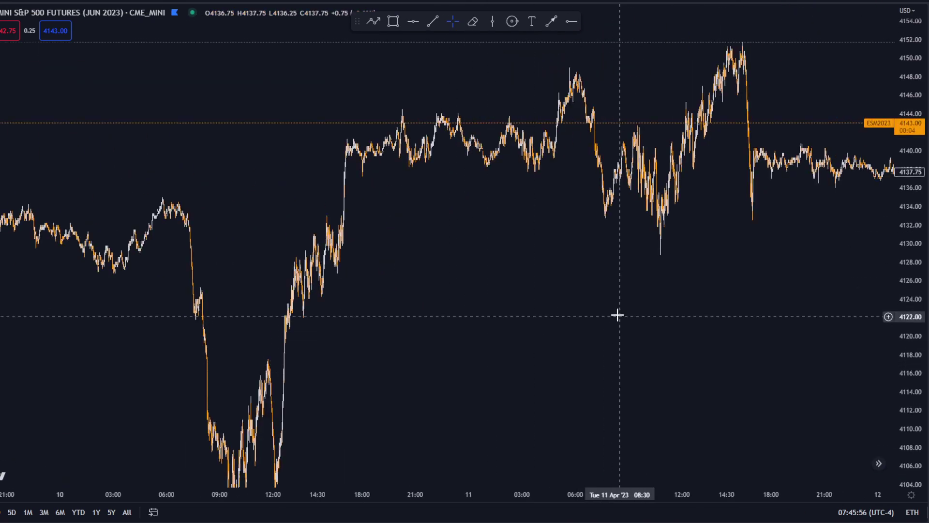
Step: Mark midnight on the 11 Apr '23 price action with a vertical line at 00:02
{"action": "scroll", "coordinate": [498, 334], "scroll_direction": "up", "scroll_amount": 1}
{"action": "left_click_drag", "start_coordinate": [498, 334], "coordinate": [594, 388]}
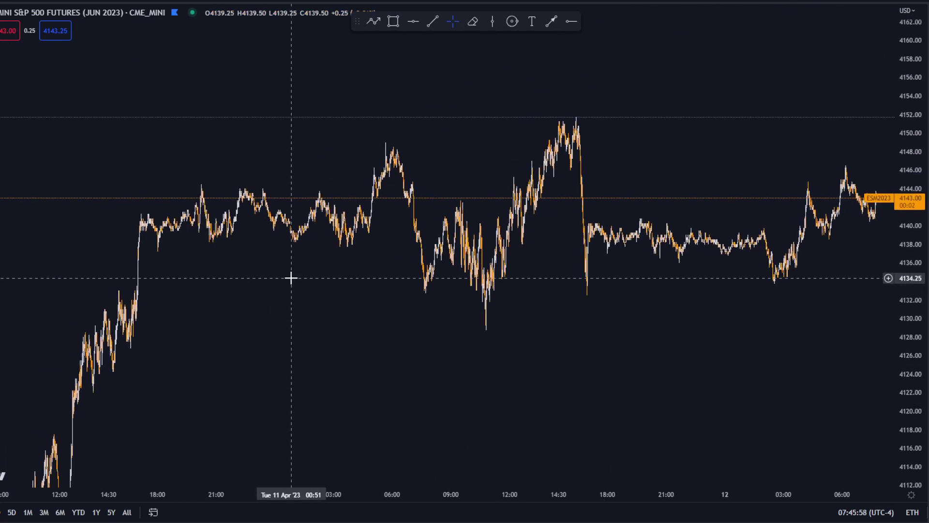
{"action": "left_click", "coordinate": [493, 21]}
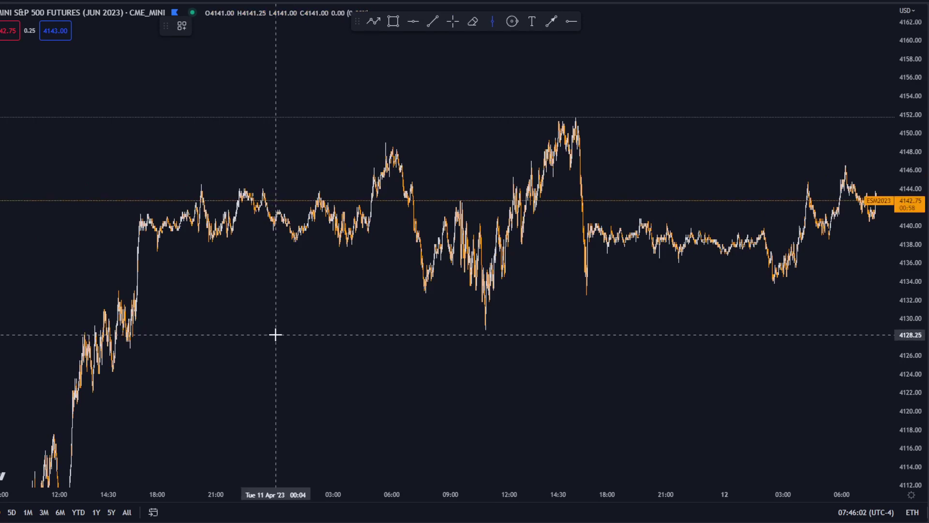
{"action": "left_click", "coordinate": [276, 335]}
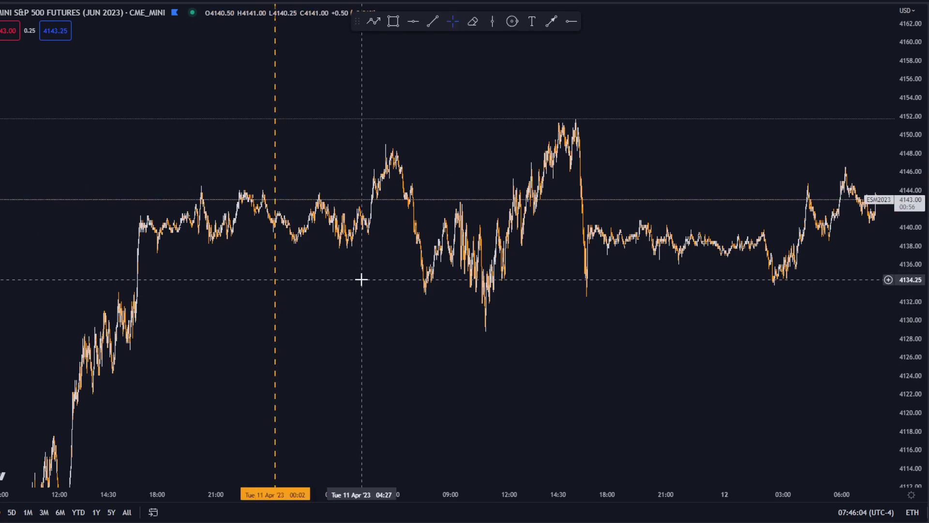
Step: Add a second vertical line at 08:30 on Tue 11 Apr '23
{"action": "scroll", "coordinate": [362, 279], "scroll_direction": "up", "scroll_amount": 4}
{"action": "left_click_drag", "start_coordinate": [280, 92], "coordinate": [700, 153]}
{"action": "left_click", "coordinate": [492, 21]}
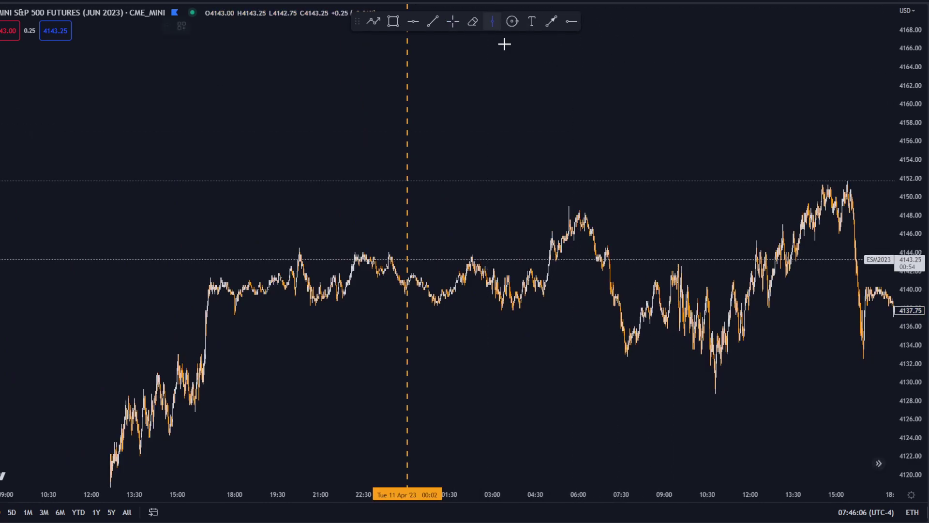
{"action": "left_click", "coordinate": [650, 366]}
Step: Draw two horizontal trend lines past midnight, one at 4144.50 from the 20:15 high and one at about 4138.25 from the low just after it
{"action": "left_click_drag", "start_coordinate": [287, 202], "coordinate": [396, 192]}
{"action": "scroll", "coordinate": [436, 252], "scroll_direction": "up", "scroll_amount": 3}
{"action": "left_click_drag", "start_coordinate": [486, 319], "coordinate": [636, 378]}
{"action": "scroll", "coordinate": [574, 358], "scroll_direction": "up", "scroll_amount": 2}
{"action": "left_click_drag", "start_coordinate": [904, 404], "coordinate": [903, 252]}
{"action": "left_click_drag", "start_coordinate": [603, 364], "coordinate": [567, 156]}
{"action": "left_click_drag", "start_coordinate": [556, 284], "coordinate": [633, 362]}
{"action": "left_click", "coordinate": [433, 21]}
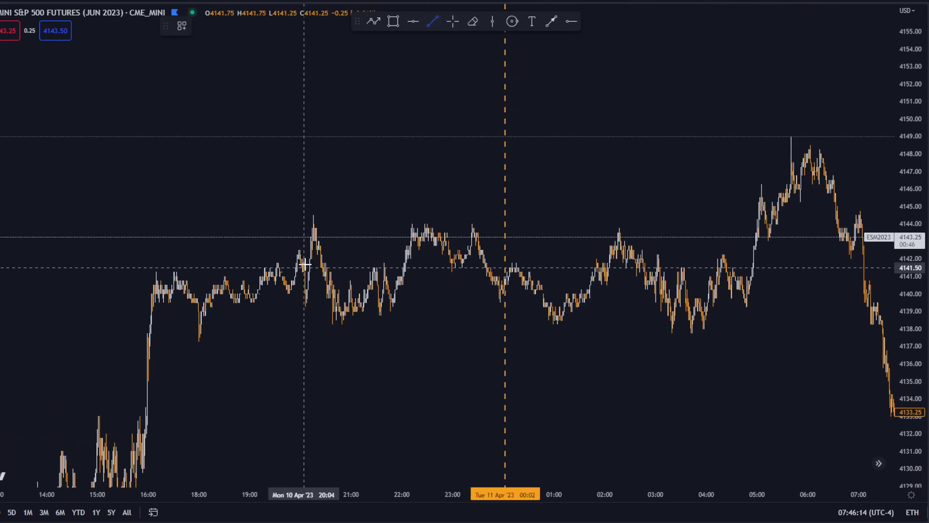
{"action": "left_click", "coordinate": [314, 214]}
{"action": "left_click", "coordinate": [565, 215]}
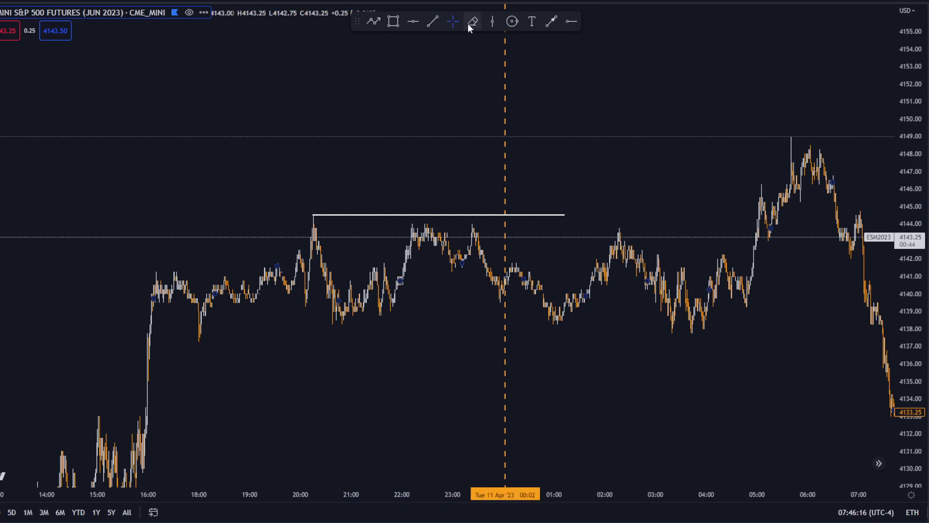
{"action": "left_click", "coordinate": [332, 324]}
{"action": "left_click", "coordinate": [646, 325]}
Step: Extend both range lines, keeping them level, the upper one to 07:38 and the lower one to about 07:55
{"action": "mouse_move", "coordinate": [641, 395]}
{"action": "left_mouse_down"}
{"action": "mouse_move", "coordinate": [493, 303]}
{"action": "mouse_move", "coordinate": [619, 293]}
{"action": "left_mouse_up"}
{"action": "left_click_drag", "start_coordinate": [407, 183], "coordinate": [646, 193]}
{"action": "left_click", "coordinate": [672, 270]}
{"action": "left_click_drag", "start_coordinate": [664, 265], "coordinate": [540, 300]}
{"action": "left_click_drag", "start_coordinate": [508, 219], "coordinate": [598, 219]}
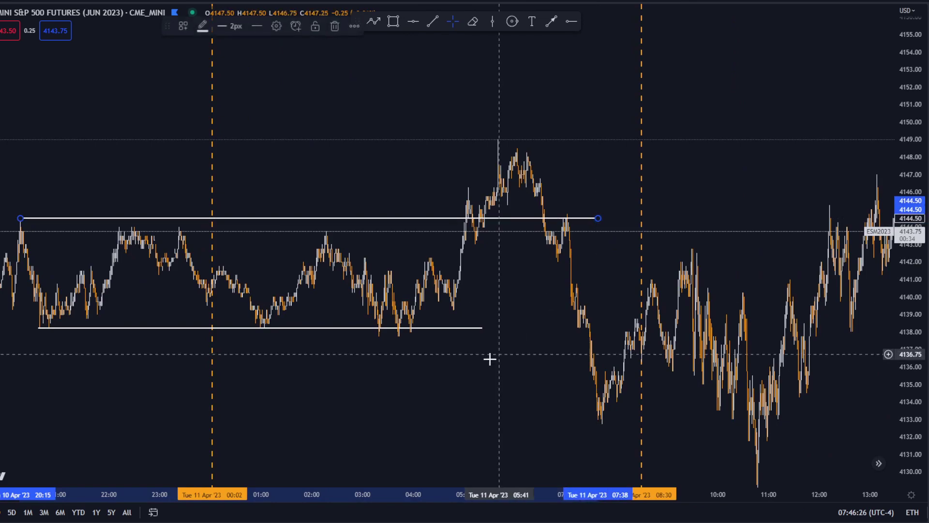
{"action": "left_click_drag", "start_coordinate": [482, 329], "coordinate": [612, 327]}
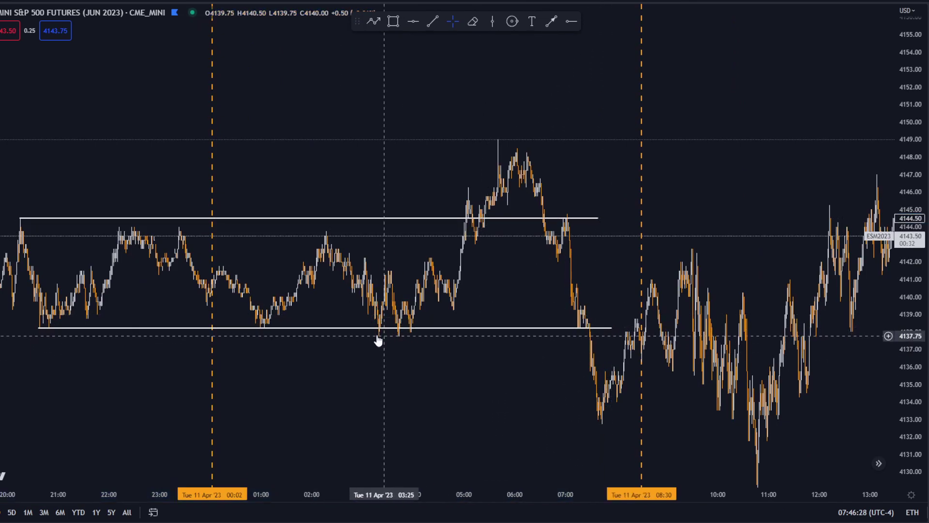
Step: Draw an arrow from below pointing up at the sweep low near 04:00, just beneath the lower range line
{"action": "left_click", "coordinate": [551, 21]}
{"action": "left_click", "coordinate": [456, 386]}
{"action": "left_click", "coordinate": [412, 336]}
{"action": "left_click", "coordinate": [477, 303]}
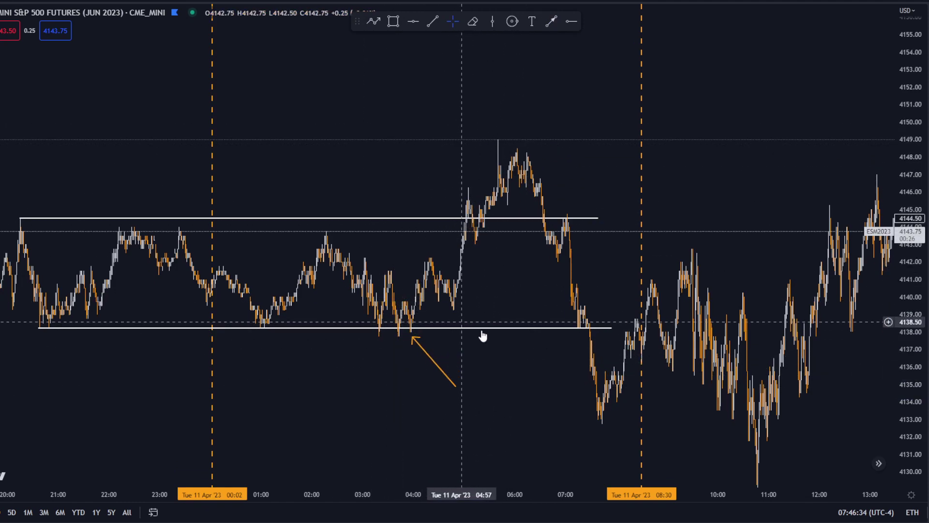
Step: Draw one arrow from the low near 04:00 up to the peak at 4148.00 and another from there down to the 4132.75 low
{"action": "left_click", "coordinate": [552, 22]}
{"action": "left_click_drag", "start_coordinate": [409, 327], "coordinate": [518, 151]}
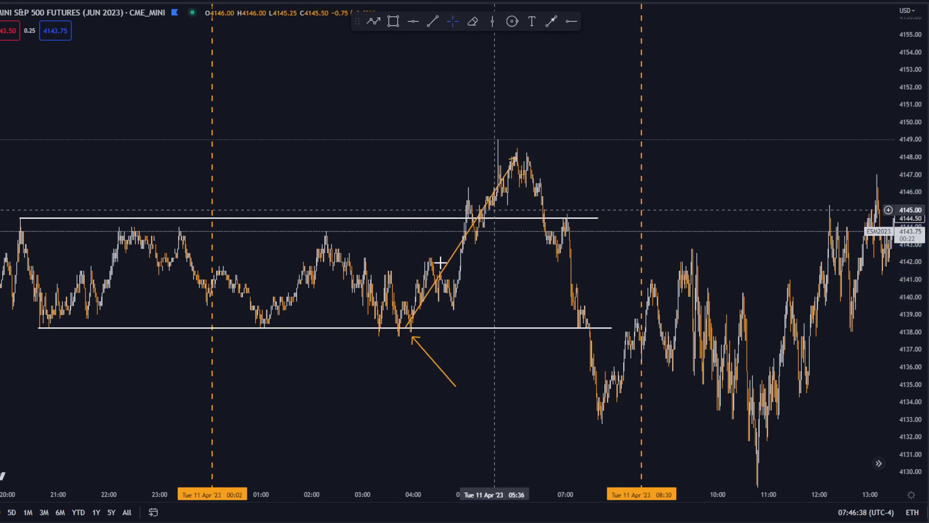
{"action": "left_click", "coordinate": [554, 21]}
{"action": "mouse_move", "coordinate": [518, 157]}
{"action": "left_mouse_down"}
{"action": "mouse_move", "coordinate": [615, 262]}
{"action": "mouse_move", "coordinate": [601, 424]}
{"action": "left_mouse_up"}
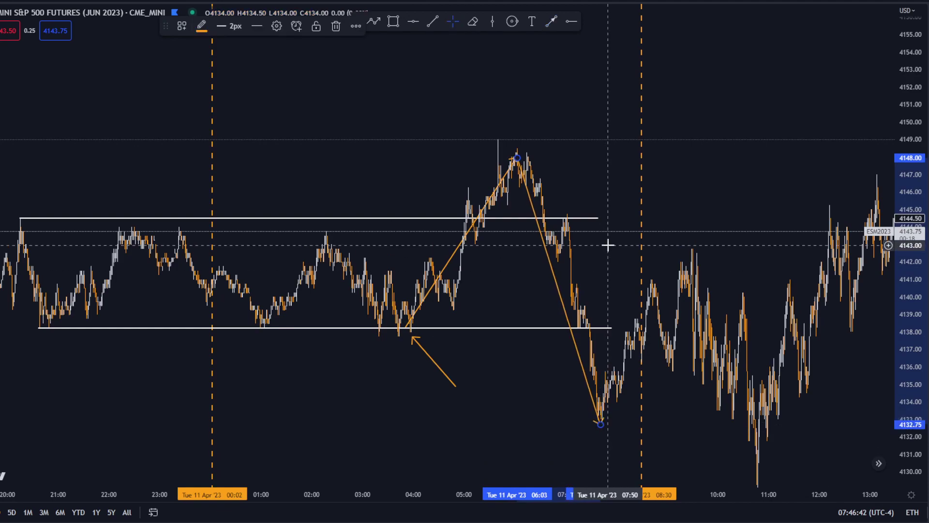
{"action": "left_click", "coordinate": [608, 245]}
Step: Delete the two price-move arrows and the arrow pointing at the low near 04:00
{"action": "scroll", "coordinate": [628, 363], "scroll_direction": "down", "scroll_amount": 2}
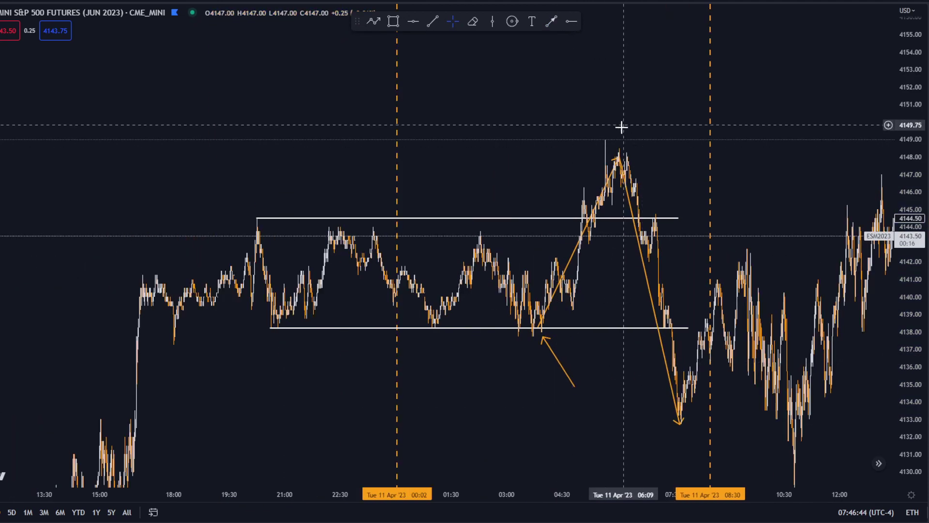
{"action": "left_click", "coordinate": [619, 158]}
{"action": "key", "text": "Delete"}
{"action": "left_click", "coordinate": [543, 323]}
{"action": "key", "text": "Delete"}
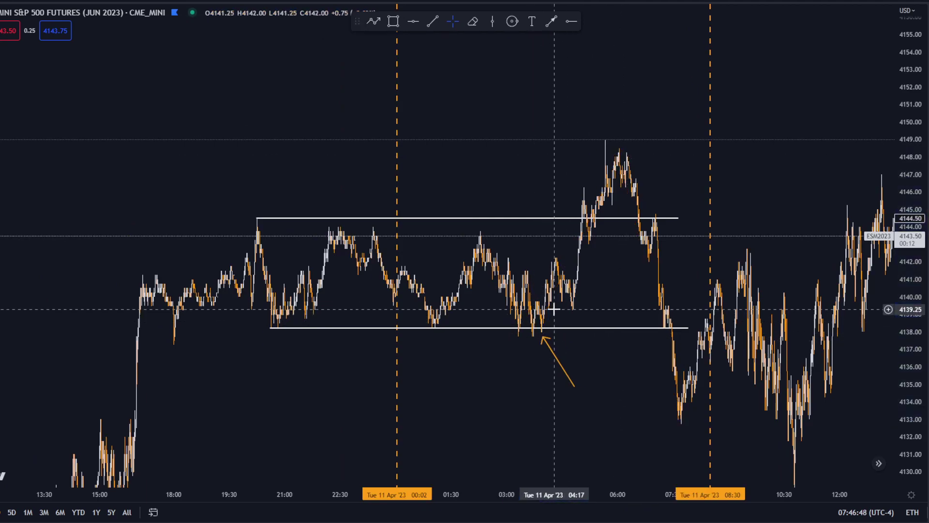
{"action": "key", "text": "Delete"}
Step: Delete the upper and lower horizontal range lines drawn around midnight
{"action": "left_click_drag", "start_coordinate": [575, 313], "coordinate": [547, 326]}
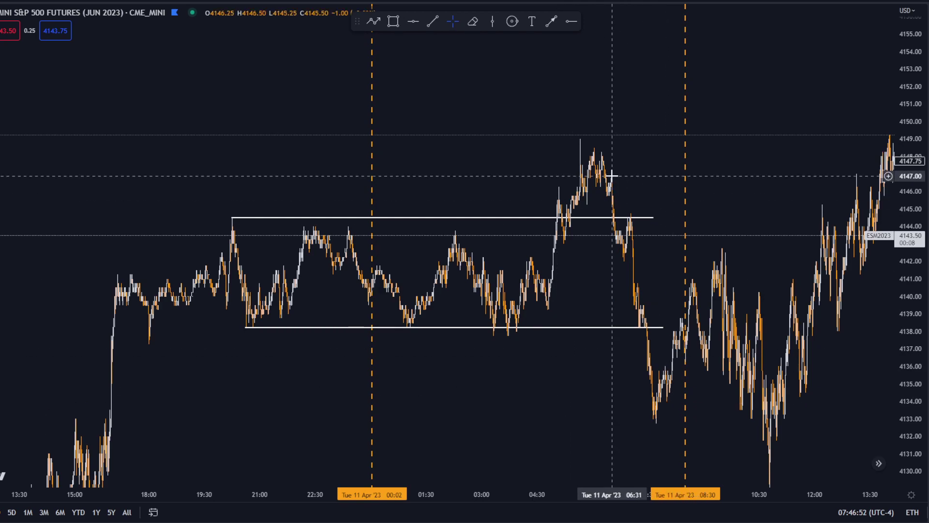
{"action": "left_click_drag", "start_coordinate": [657, 420], "coordinate": [557, 400]}
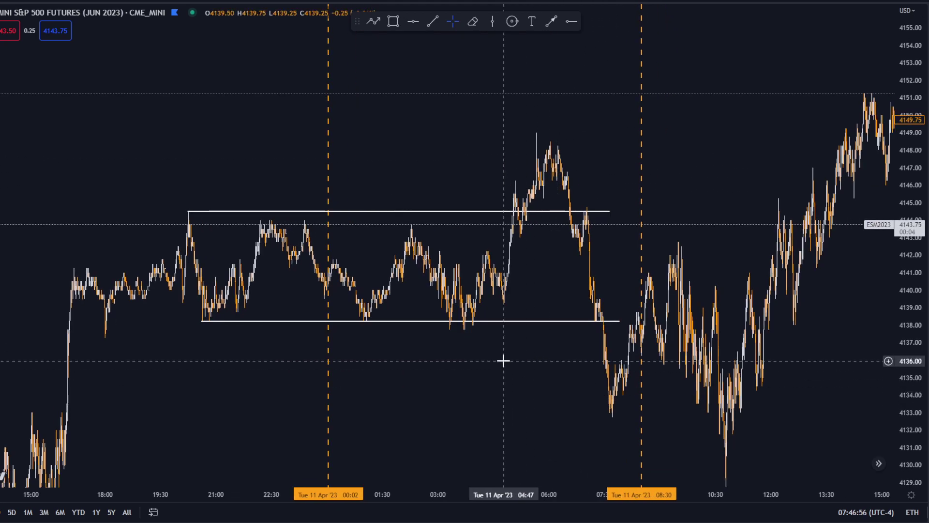
{"action": "scroll", "coordinate": [479, 253], "scroll_direction": "up", "scroll_amount": 3}
{"action": "scroll", "coordinate": [419, 271], "scroll_direction": "down", "scroll_amount": 2}
{"action": "left_click_drag", "start_coordinate": [419, 272], "coordinate": [323, 262]}
{"action": "left_click", "coordinate": [377, 201]}
{"action": "key", "text": "Delete"}
{"action": "left_click", "coordinate": [381, 311]}
{"action": "key", "text": "Delete"}
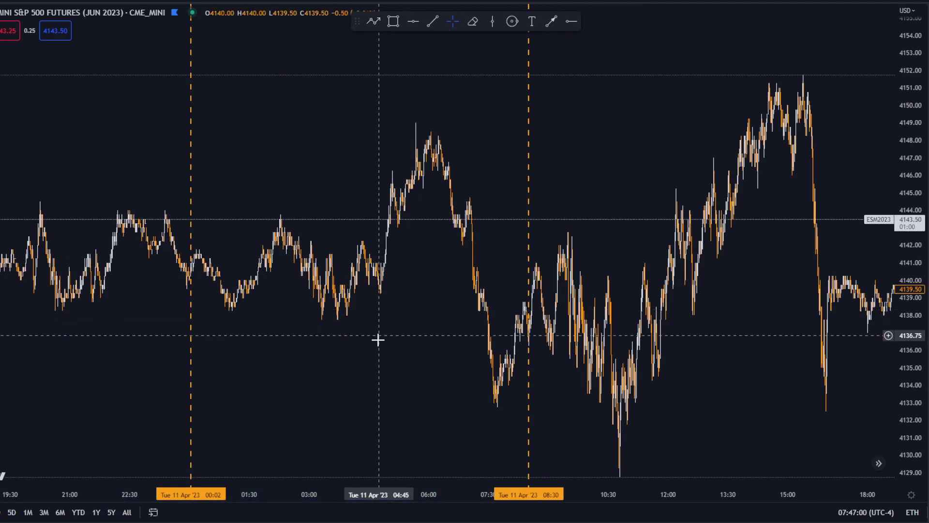
Step: Draw horizontal trend lines at 4149.00 from the highest peak before 8:30 and at 4132.75 from the 07:42 low to 13:31
{"action": "left_click_drag", "start_coordinate": [460, 210], "coordinate": [322, 196]}
{"action": "left_click", "coordinate": [433, 21]}
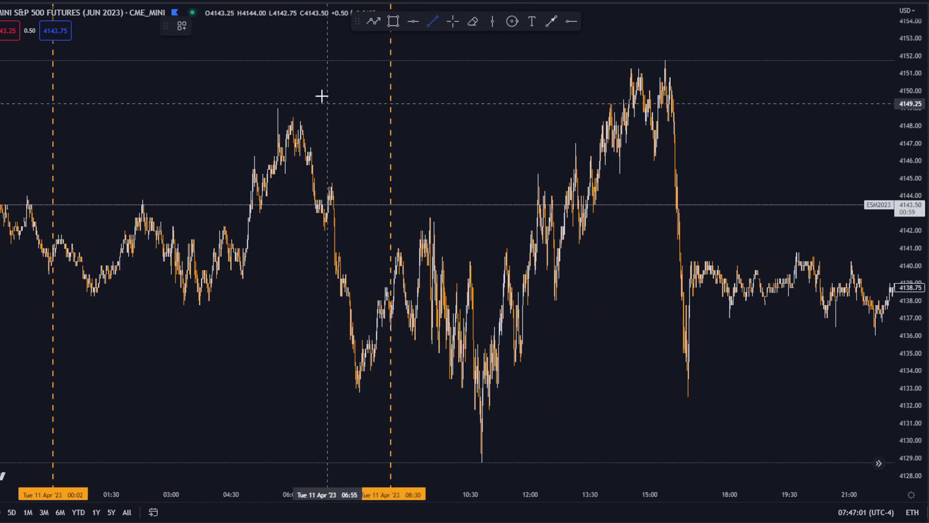
{"action": "left_click", "coordinate": [277, 108]}
{"action": "left_click", "coordinate": [640, 120]}
{"action": "left_click", "coordinate": [426, 22]}
{"action": "left_click", "coordinate": [358, 395]}
{"action": "left_click", "coordinate": [591, 395]}
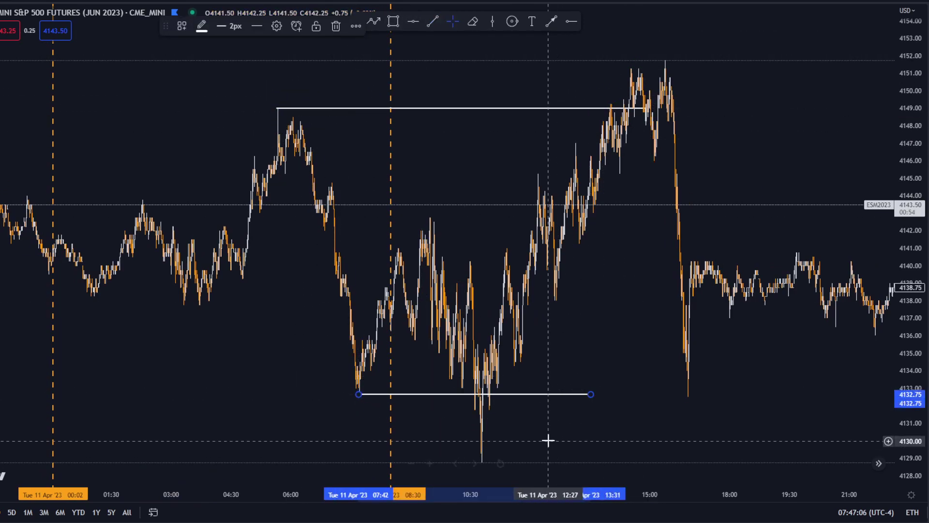
Step: Draw a rectangle over the gap just above the 10:45 swing low, below the 4132.75 line, extending to about 11:26
{"action": "scroll", "coordinate": [565, 277], "scroll_direction": "up", "scroll_amount": 3}
{"action": "left_click_drag", "start_coordinate": [564, 277], "coordinate": [595, 271]}
{"action": "scroll", "coordinate": [567, 253], "scroll_direction": "up", "scroll_amount": 4}
{"action": "left_click_drag", "start_coordinate": [426, 211], "coordinate": [476, 284]}
{"action": "scroll", "coordinate": [473, 310], "scroll_direction": "up", "scroll_amount": 4}
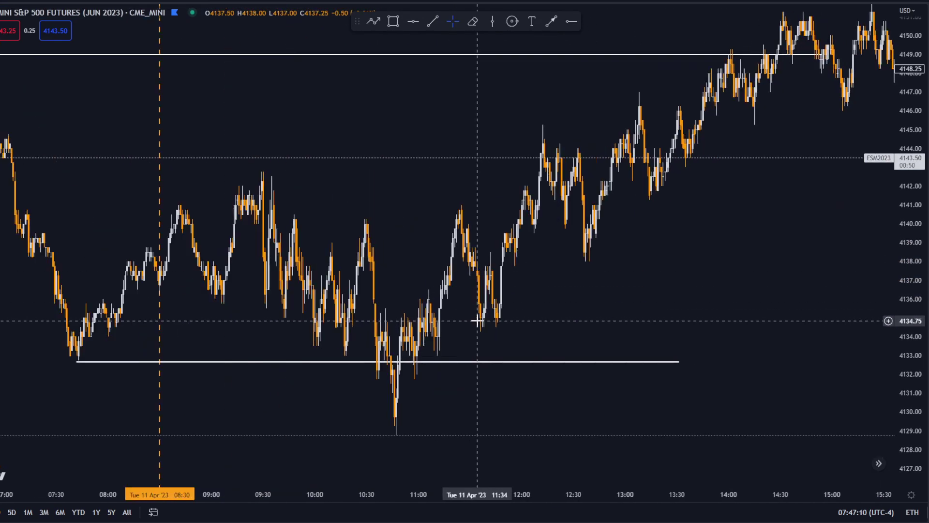
{"action": "left_click_drag", "start_coordinate": [442, 190], "coordinate": [342, 200]}
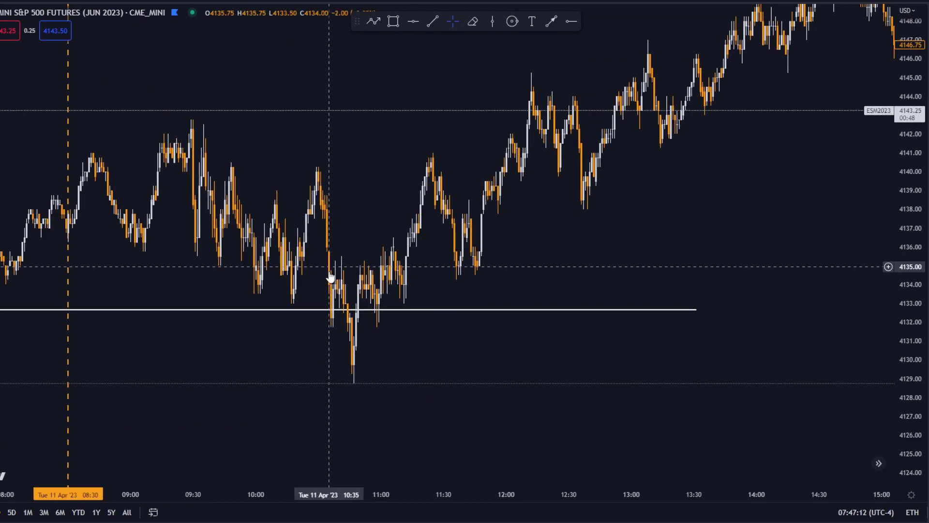
{"action": "scroll", "coordinate": [373, 359], "scroll_direction": "up", "scroll_amount": 5}
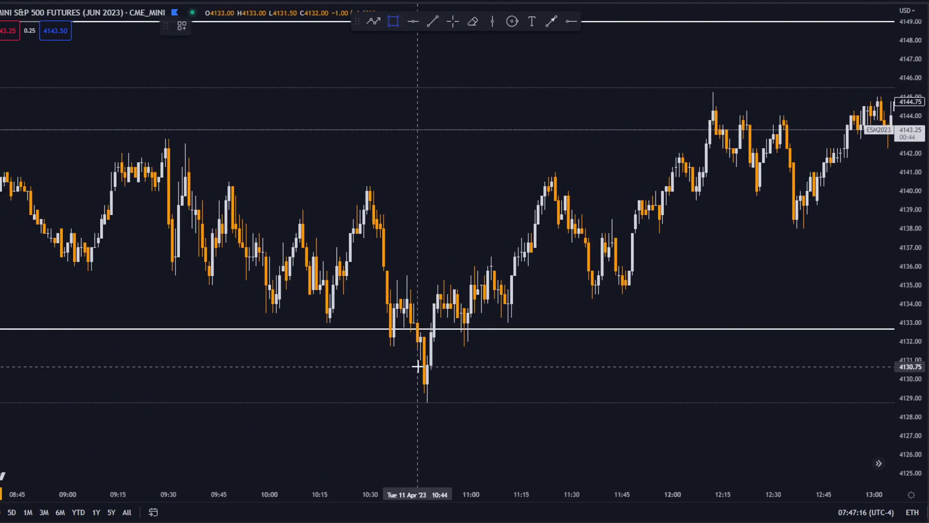
{"action": "left_click", "coordinate": [440, 343]}
{"action": "left_click_drag", "start_coordinate": [441, 350], "coordinate": [559, 350]}
{"action": "left_click_drag", "start_coordinate": [559, 395], "coordinate": [562, 397]}
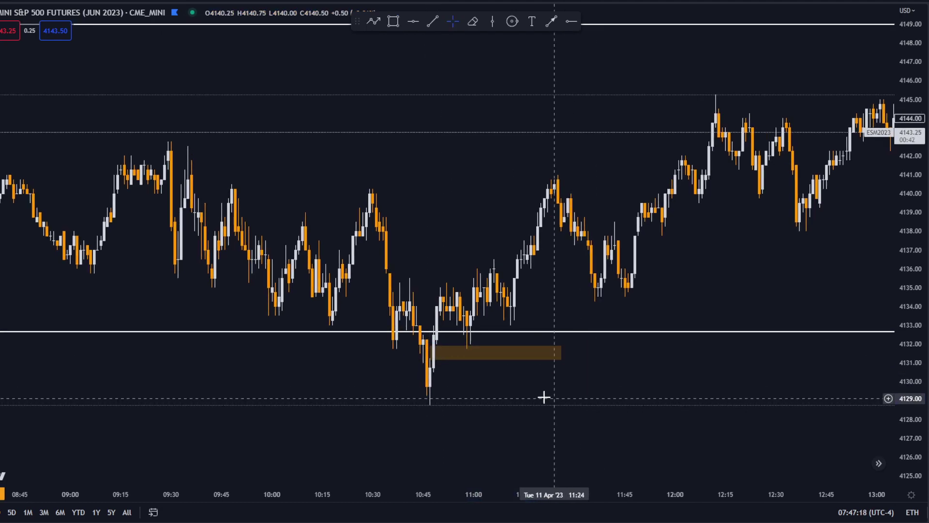
Step: Draw a second gap rectangle from 4133.00 to 4133.50 starting at 10:47, and a horizontal line at 4132.25 from 10:46 to about 11:24
{"action": "left_click", "coordinate": [393, 21]}
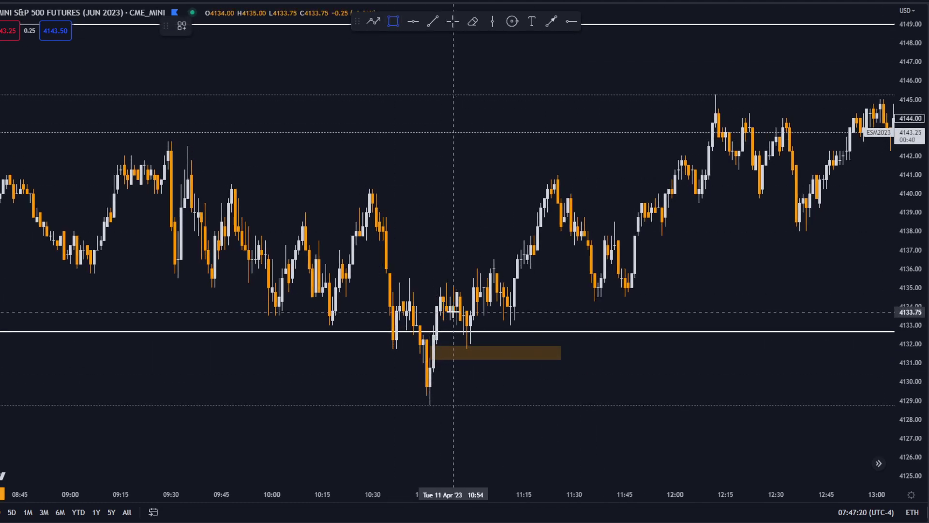
{"action": "left_click_drag", "start_coordinate": [436, 321], "coordinate": [577, 326]}
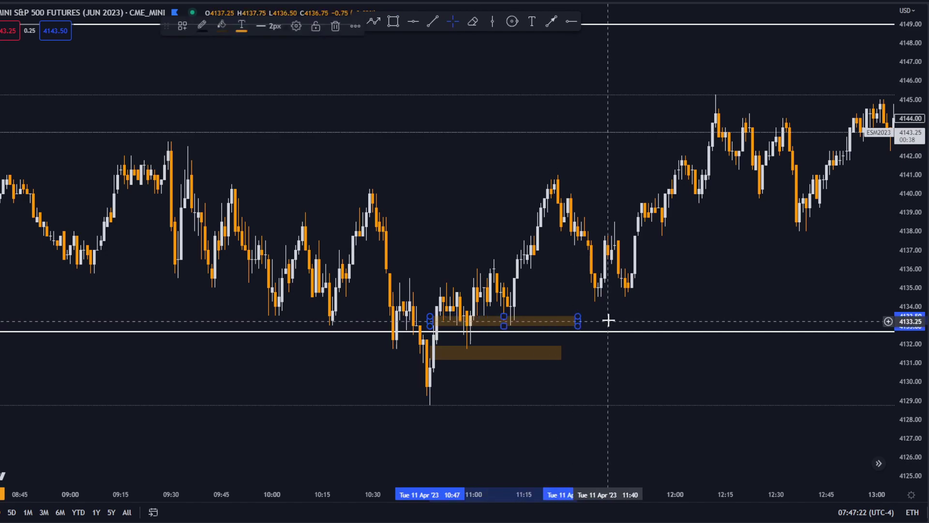
{"action": "left_click", "coordinate": [434, 345]}
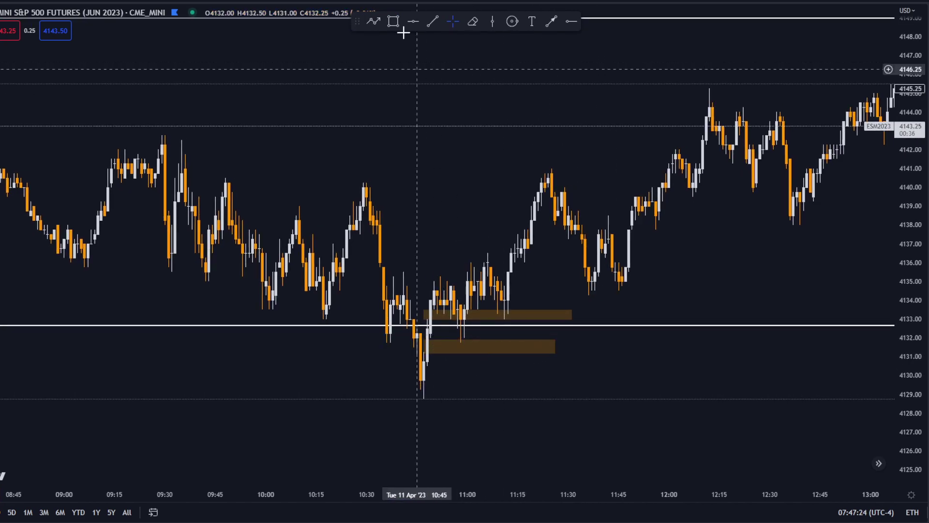
{"action": "left_click_drag", "start_coordinate": [421, 331], "coordinate": [548, 332]}
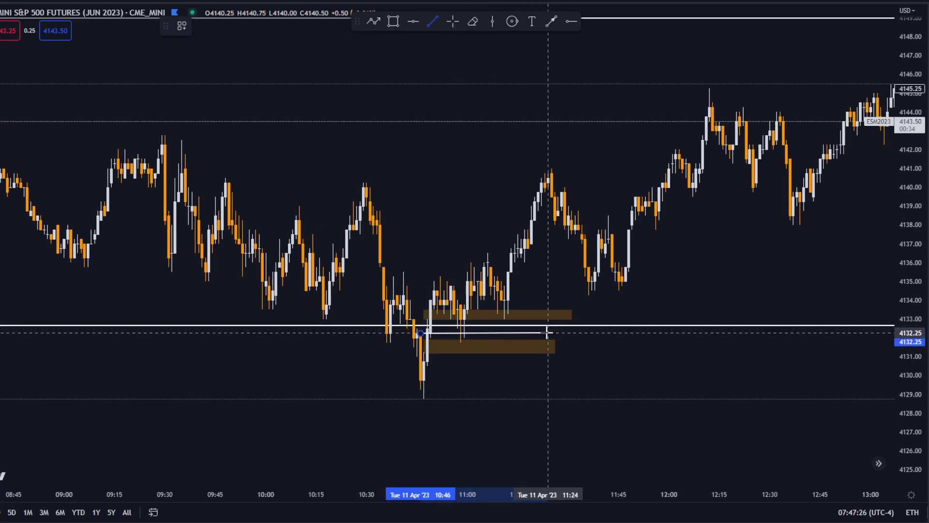
Step: Place a long position at the 10:58 retracement with entry 4132.25, target 4135.50 and stop 4129.00
{"action": "scroll", "coordinate": [447, 385], "scroll_direction": "up", "scroll_amount": 2}
{"action": "left_click_drag", "start_coordinate": [448, 386], "coordinate": [592, 379]}
{"action": "left_click_drag", "start_coordinate": [906, 395], "coordinate": [904, 300]}
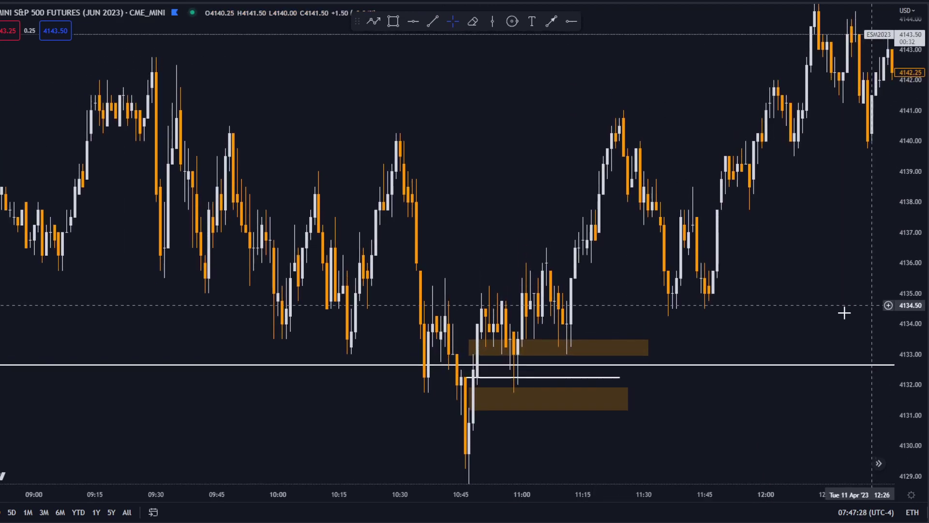
{"action": "left_click_drag", "start_coordinate": [668, 330], "coordinate": [641, 296]}
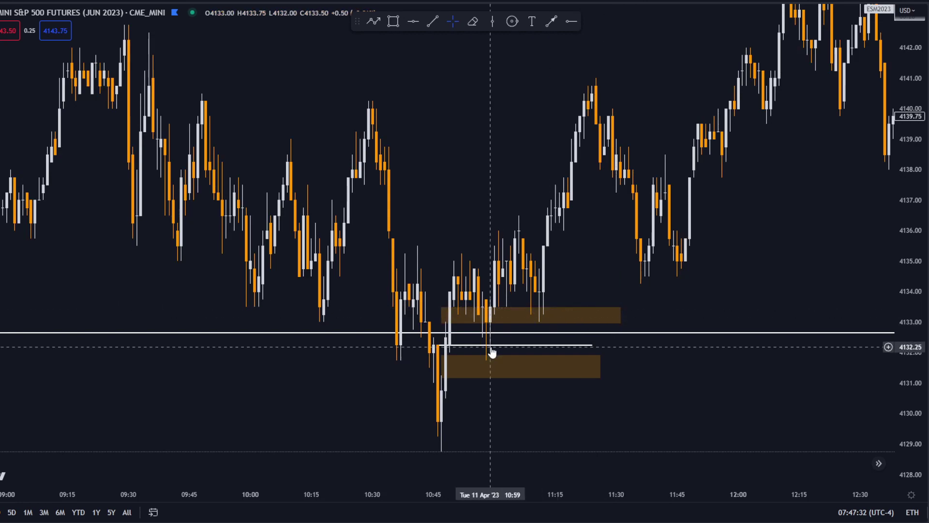
{"action": "left_click", "coordinate": [1, 146]}
{"action": "left_click", "coordinate": [10, 130]}
{"action": "left_click", "coordinate": [486, 345]}
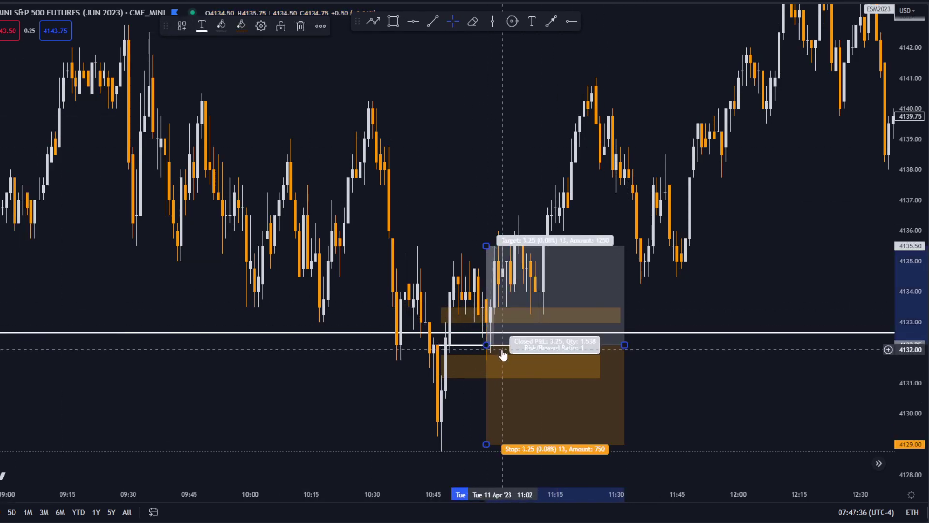
Step: Raise the upper edge of the lower gap rectangle to 4132.00
{"action": "left_click", "coordinate": [480, 357]}
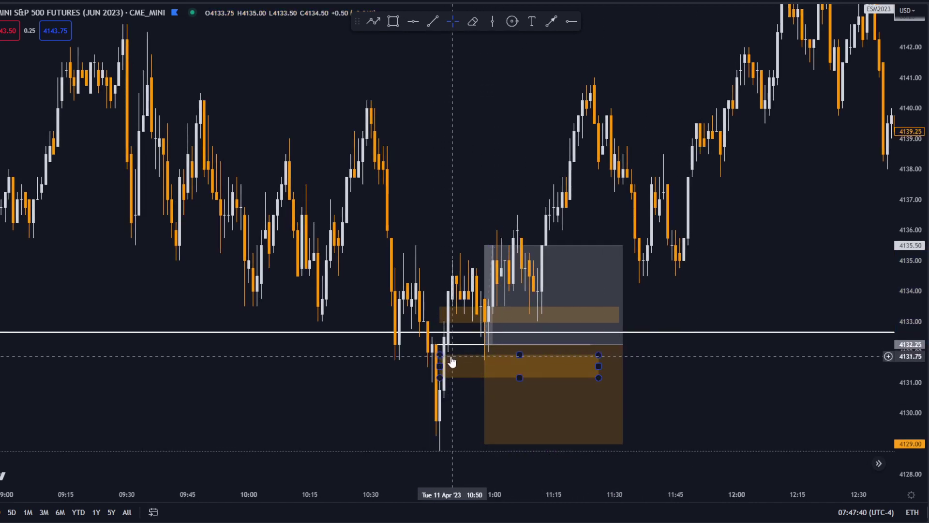
{"action": "left_click", "coordinate": [440, 354]}
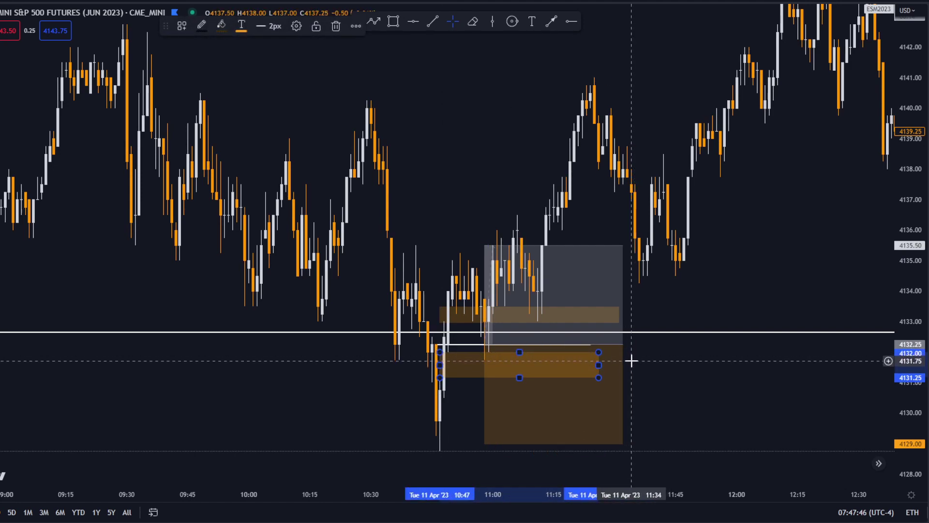
{"action": "left_click", "coordinate": [693, 407]}
Step: Lower the long position's stop to the swing low at 4128.75
{"action": "left_click_drag", "start_coordinate": [483, 445], "coordinate": [466, 451]}
{"action": "left_click_drag", "start_coordinate": [702, 403], "coordinate": [690, 395]}
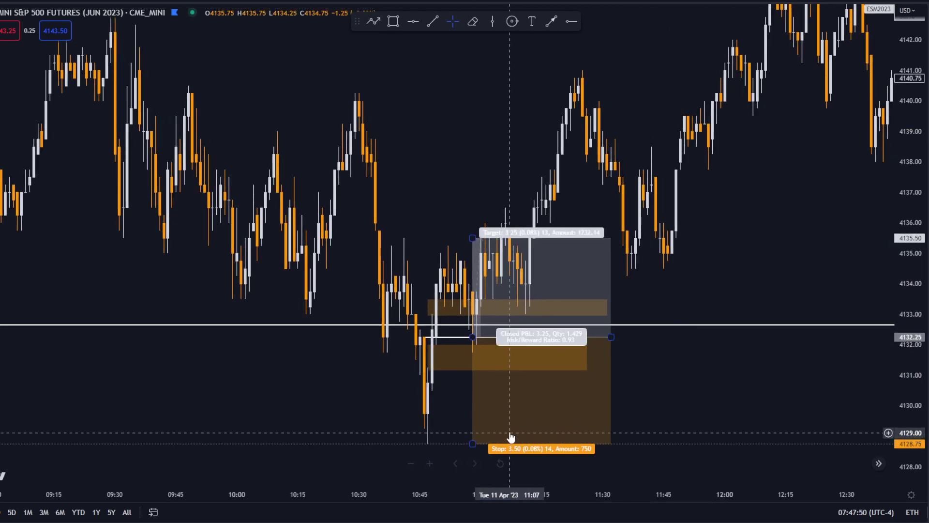
{"action": "left_click", "coordinate": [477, 253]}
{"action": "mouse_move", "coordinate": [474, 239]}
{"action": "left_mouse_down"}
{"action": "mouse_move", "coordinate": [472, 223]}
{"action": "mouse_move", "coordinate": [469, 238]}
{"action": "left_mouse_up"}
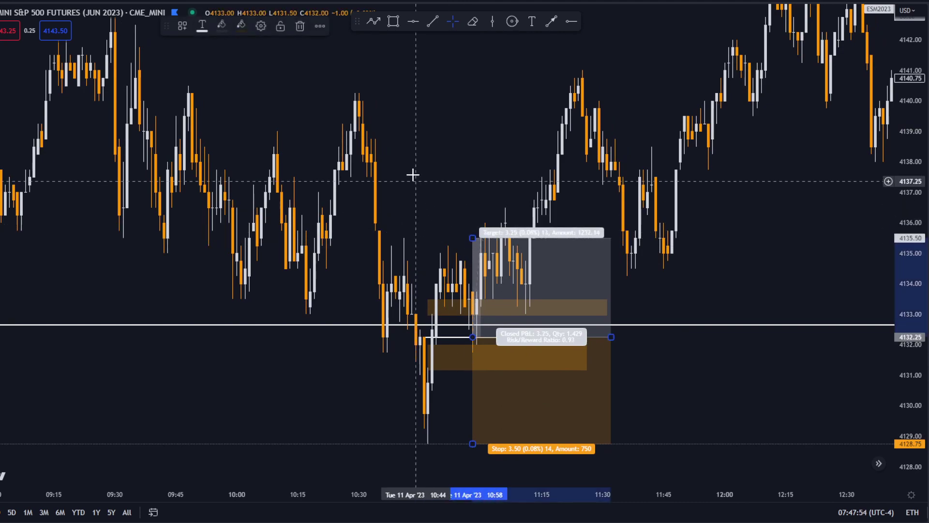
Step: Draw a horizontal trend line at 4135.50 from the 10:41 high to 11:17, level with the long position's target
{"action": "left_click", "coordinate": [419, 236]}
{"action": "left_click", "coordinate": [433, 21]}
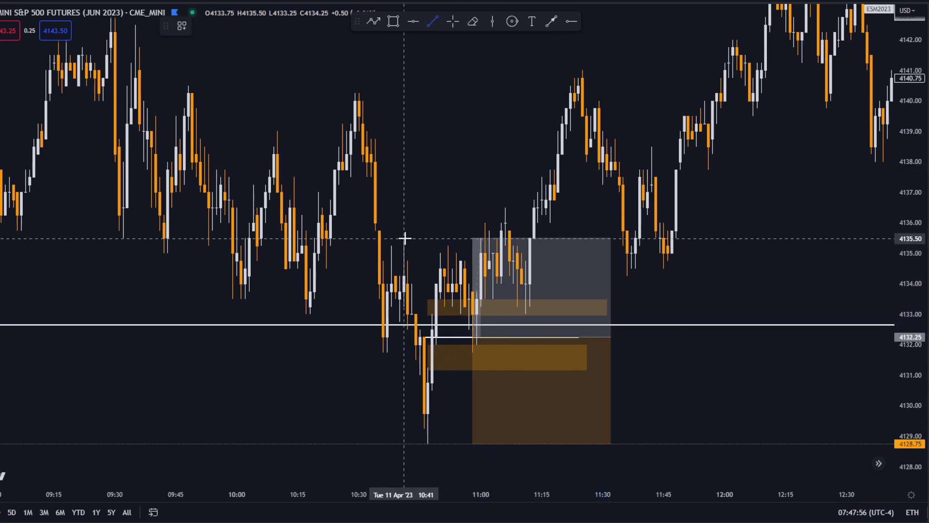
{"action": "left_click", "coordinate": [404, 238]}
{"action": "left_click", "coordinate": [550, 238]}
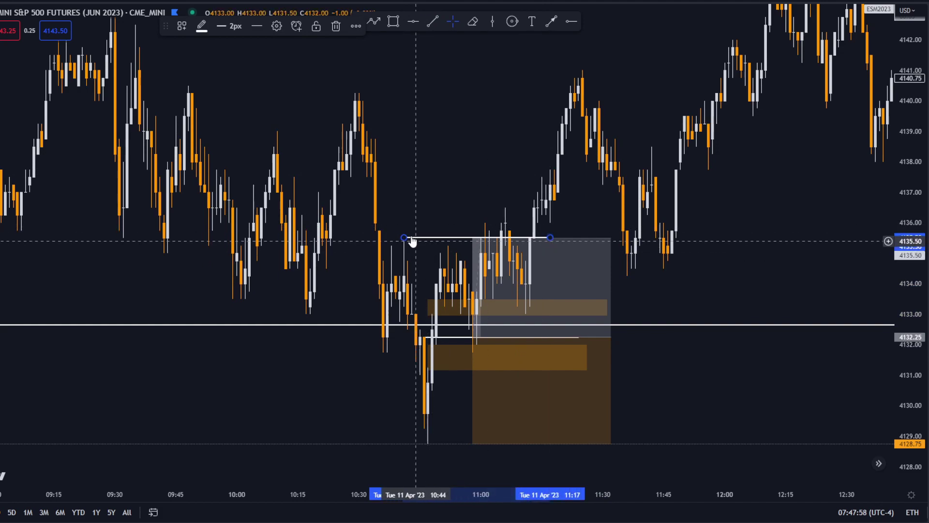
Step: Draw a horizontal trend line from the 10:30 high past the 11:25 high, and raise the long position's target to 4137.25
{"action": "mouse_move", "coordinate": [405, 239]}
{"action": "left_mouse_down"}
{"action": "mouse_move", "coordinate": [415, 212]}
{"action": "mouse_move", "coordinate": [404, 238]}
{"action": "left_mouse_up"}
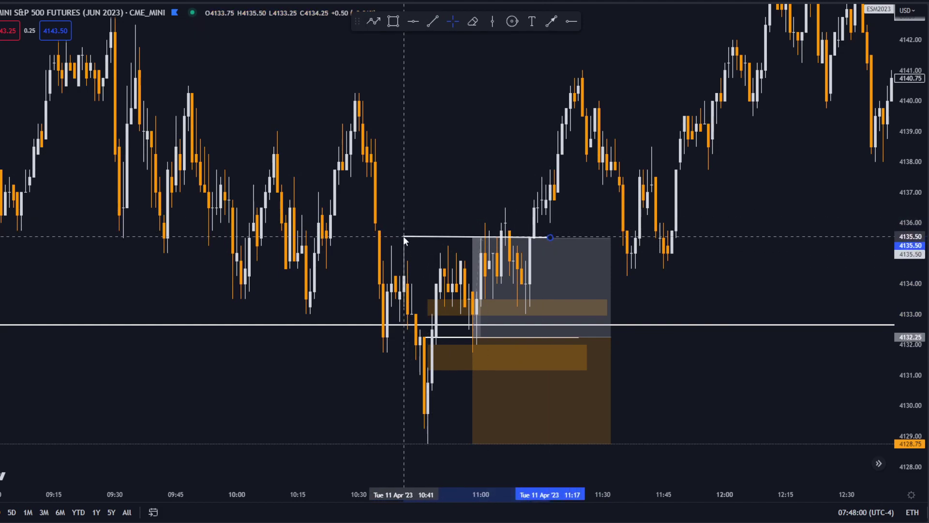
{"action": "left_click_drag", "start_coordinate": [481, 217], "coordinate": [435, 262]}
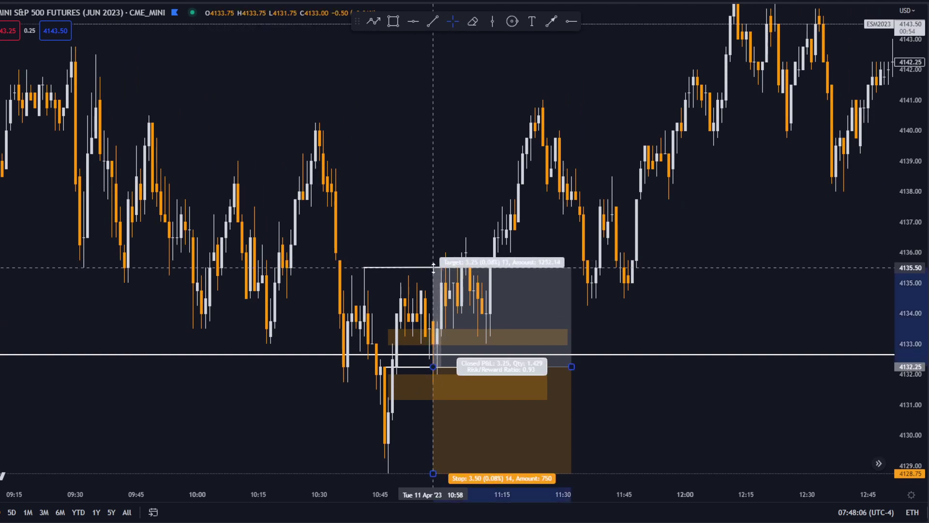
{"action": "left_click_drag", "start_coordinate": [422, 199], "coordinate": [432, 237]}
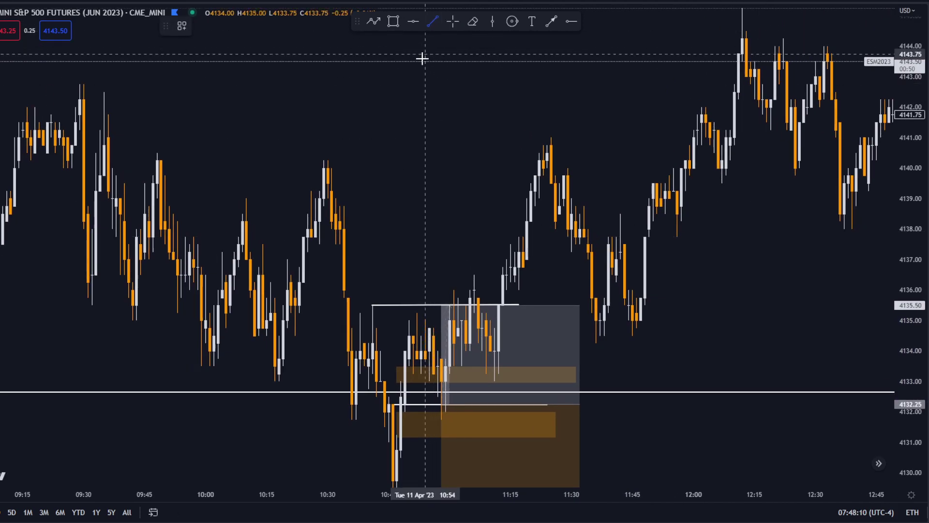
{"action": "left_click", "coordinate": [612, 158]}
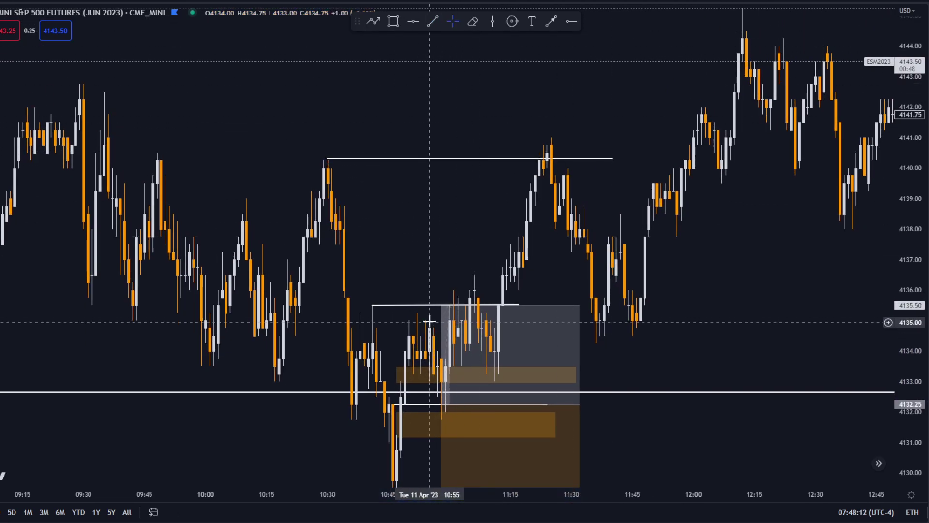
{"action": "left_click_drag", "start_coordinate": [442, 305], "coordinate": [438, 244]}
Step: Extend the horizontal line from the pre-08:30 high at 4149.00 to 16:05
{"action": "scroll", "coordinate": [415, 190], "scroll_direction": "down", "scroll_amount": 1}
{"action": "scroll", "coordinate": [416, 188], "scroll_direction": "down", "scroll_amount": 2}
{"action": "left_click_drag", "start_coordinate": [910, 170], "coordinate": [910, 334]}
{"action": "left_click_drag", "start_coordinate": [731, 192], "coordinate": [625, 192]}
{"action": "scroll", "coordinate": [687, 189], "scroll_direction": "down", "scroll_amount": 8}
{"action": "left_click_drag", "start_coordinate": [767, 131], "coordinate": [389, 186]}
{"action": "left_click_drag", "start_coordinate": [286, 109], "coordinate": [406, 139]}
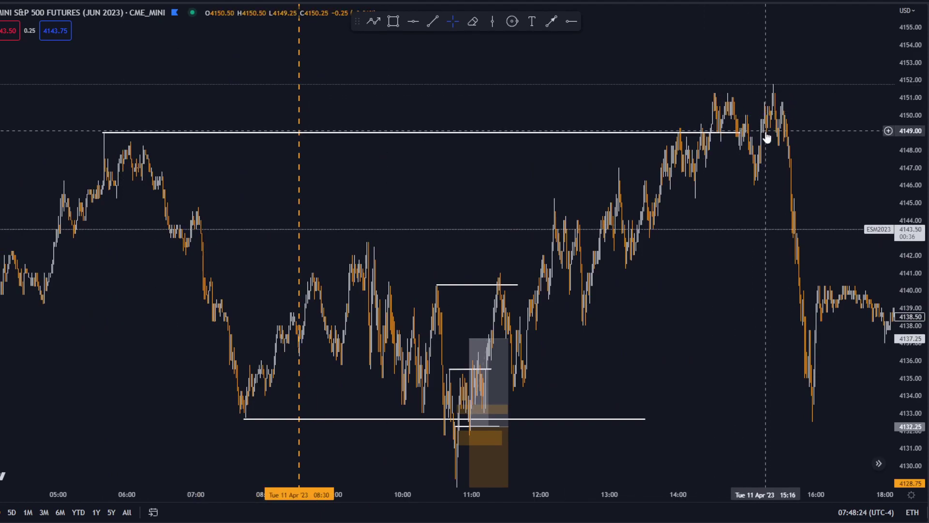
{"action": "left_click_drag", "start_coordinate": [740, 133], "coordinate": [822, 120]}
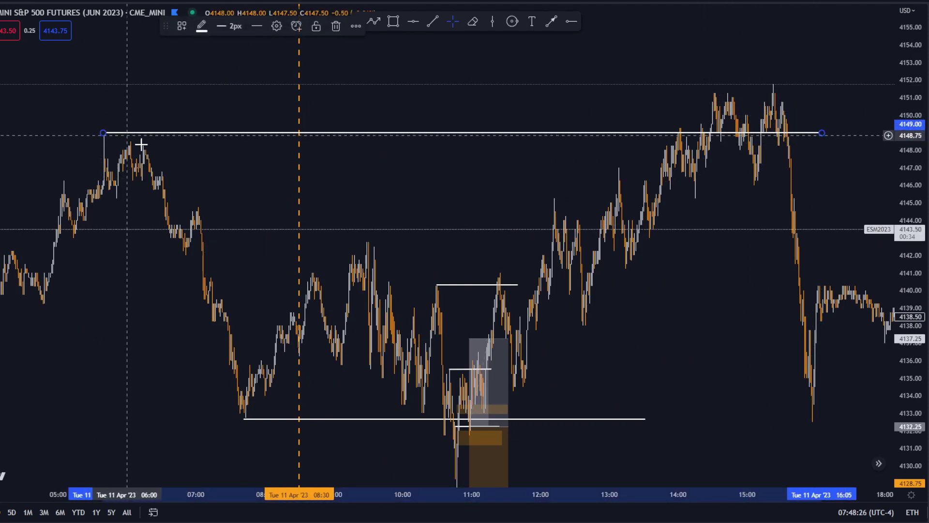
Step: Extend the horizontal line from the 07:42 low at 4132.75 to 16:30
{"action": "left_click_drag", "start_coordinate": [703, 138], "coordinate": [526, 145]}
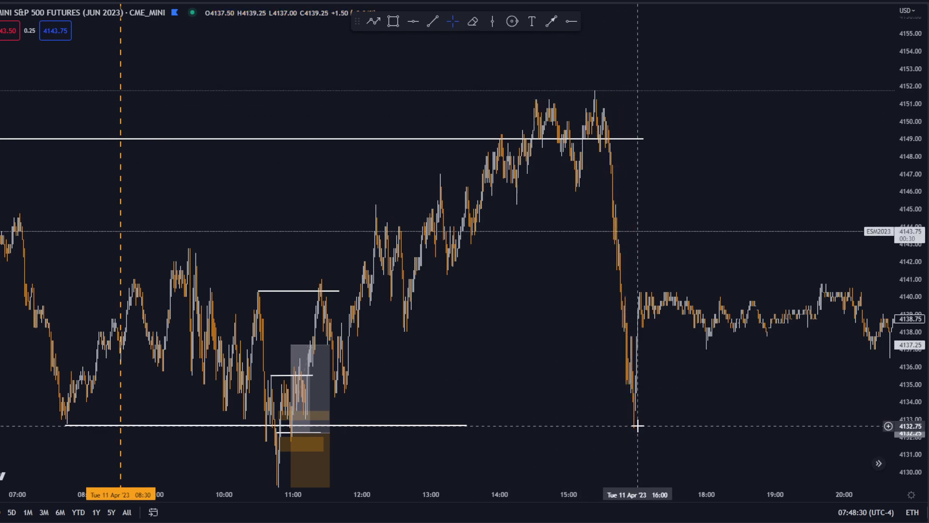
{"action": "left_click_drag", "start_coordinate": [617, 424], "coordinate": [517, 401]}
{"action": "left_click_drag", "start_coordinate": [365, 401], "coordinate": [572, 406]}
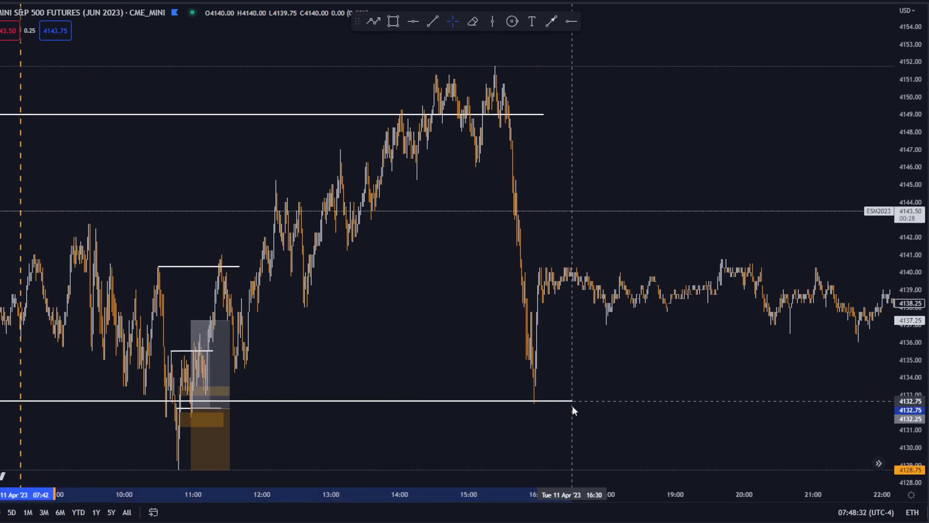
Step: Examine the afternoon move from the sweep above the 4149.00 line down to the line at 4132.75 around 16:00
{"action": "scroll", "coordinate": [349, 275], "scroll_direction": "up", "scroll_amount": 5}
{"action": "scroll", "coordinate": [350, 275], "scroll_direction": "up", "scroll_amount": 1}
{"action": "left_click_drag", "start_coordinate": [314, 160], "coordinate": [601, 151]}
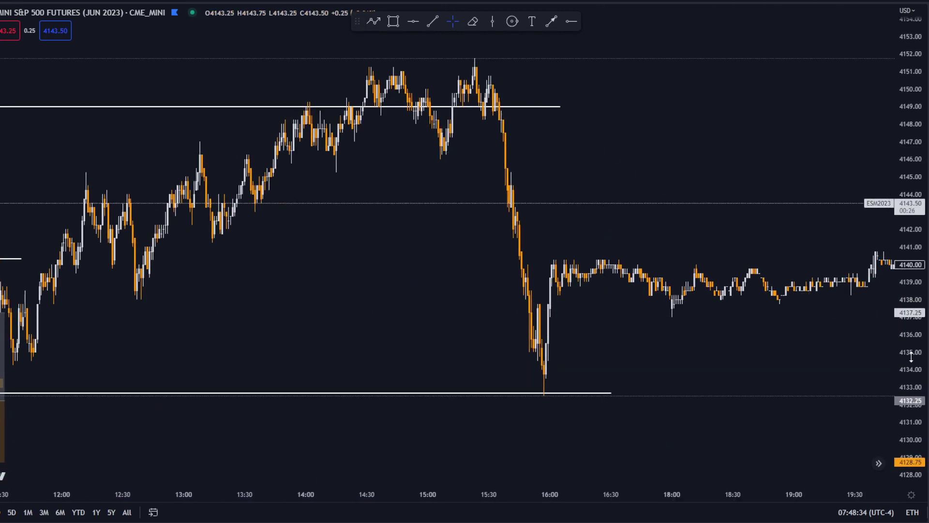
{"action": "left_click_drag", "start_coordinate": [911, 357], "coordinate": [911, 311]}
{"action": "left_click_drag", "start_coordinate": [539, 171], "coordinate": [542, 231]}
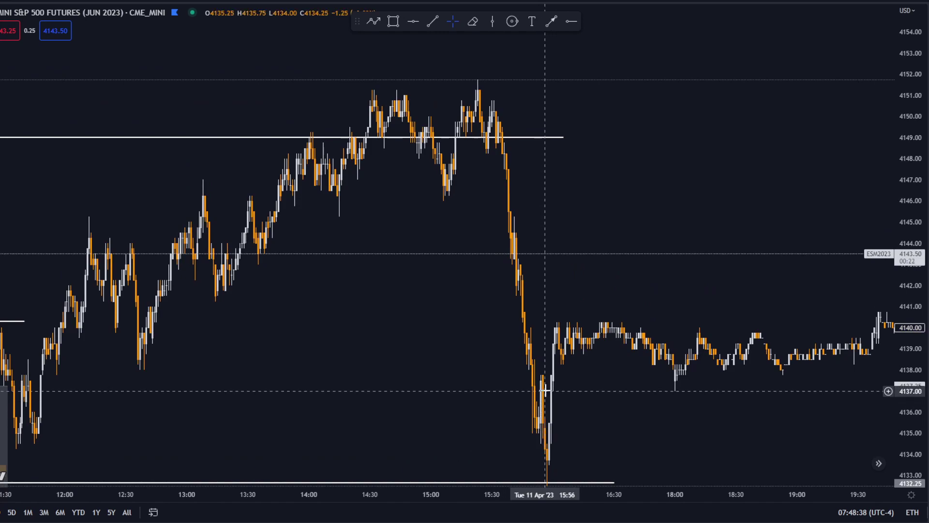
{"action": "left_click_drag", "start_coordinate": [542, 238], "coordinate": [536, 313]}
{"action": "scroll", "coordinate": [535, 313], "scroll_direction": "up", "scroll_amount": 2}
{"action": "left_click_drag", "start_coordinate": [494, 274], "coordinate": [603, 253]}
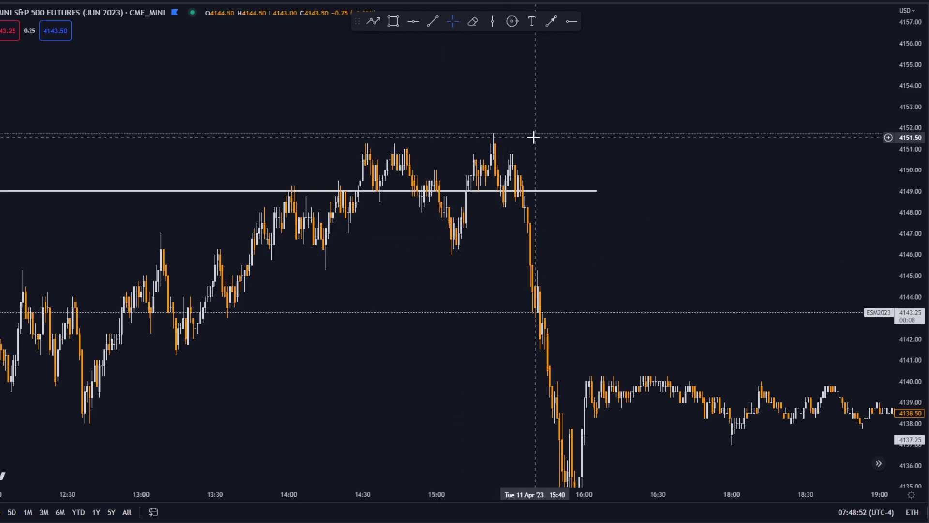
{"action": "left_click_drag", "start_coordinate": [606, 320], "coordinate": [634, 131]}
{"action": "scroll", "coordinate": [675, 173], "scroll_direction": "down", "scroll_amount": 3}
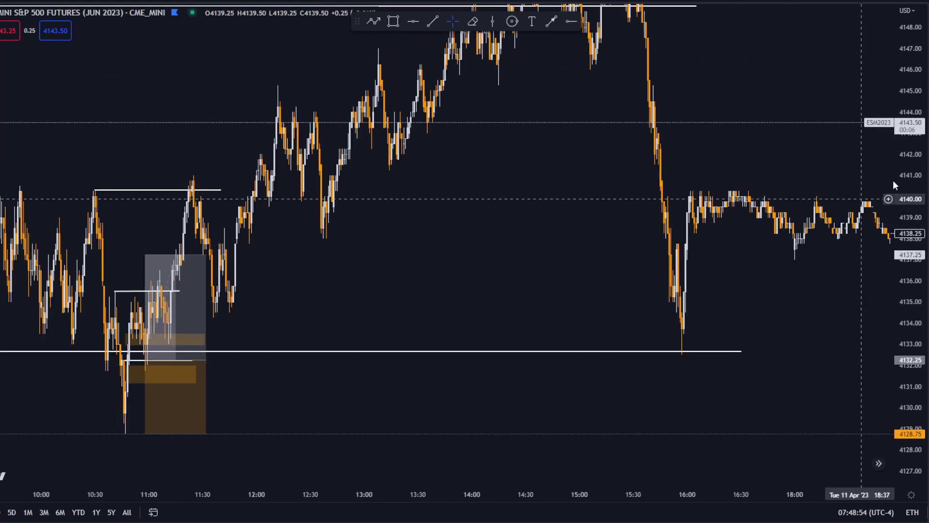
Step: Remove all drawings from the chart
{"action": "left_click_drag", "start_coordinate": [904, 183], "coordinate": [904, 363]}
{"action": "scroll", "coordinate": [581, 353], "scroll_direction": "down", "scroll_amount": 3}
{"action": "right_click", "coordinate": [271, 460]}
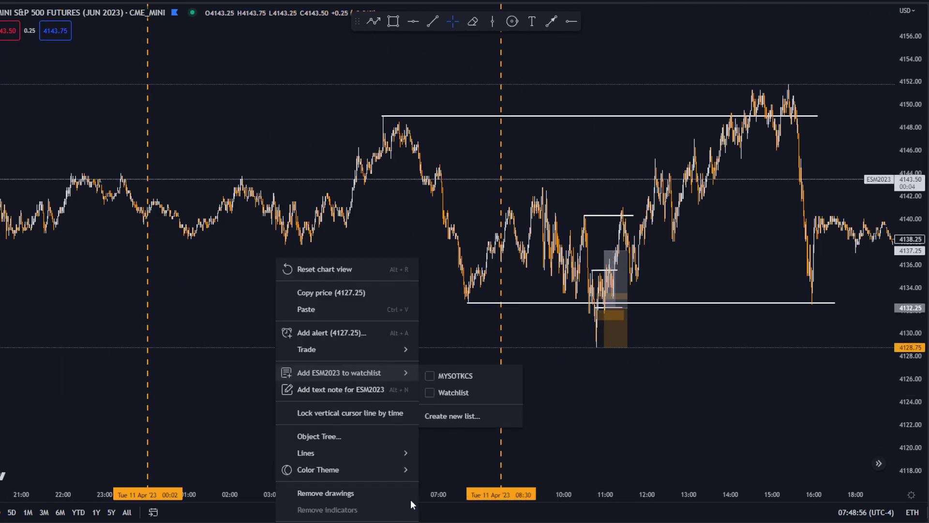
{"action": "left_click", "coordinate": [319, 485]}
Step: Mark 23:59 on 5 April and 08:30 on 6 April with vertical lines
{"action": "left_click_drag", "start_coordinate": [121, 385], "coordinate": [726, 358]}
{"action": "scroll", "coordinate": [532, 348], "scroll_direction": "down", "scroll_amount": 6}
{"action": "scroll", "coordinate": [224, 333], "scroll_direction": "up", "scroll_amount": 2}
{"action": "left_click_drag", "start_coordinate": [224, 333], "coordinate": [595, 140]}
{"action": "left_click_drag", "start_coordinate": [135, 303], "coordinate": [629, 289]}
{"action": "scroll", "coordinate": [434, 356], "scroll_direction": "up", "scroll_amount": 3}
{"action": "scroll", "coordinate": [591, 332], "scroll_direction": "down", "scroll_amount": 3}
{"action": "left_click_drag", "start_coordinate": [399, 386], "coordinate": [533, 286]}
{"action": "scroll", "coordinate": [519, 301], "scroll_direction": "up", "scroll_amount": 3}
{"action": "left_click_drag", "start_coordinate": [276, 307], "coordinate": [691, 322]}
{"action": "scroll", "coordinate": [461, 315], "scroll_direction": "up", "scroll_amount": 2}
{"action": "left_click_drag", "start_coordinate": [602, 326], "coordinate": [414, 267]}
{"action": "scroll", "coordinate": [420, 279], "scroll_direction": "up", "scroll_amount": 4}
{"action": "left_click_drag", "start_coordinate": [304, 301], "coordinate": [608, 310]}
{"action": "left_click", "coordinate": [491, 21]}
{"action": "left_click", "coordinate": [270, 347]}
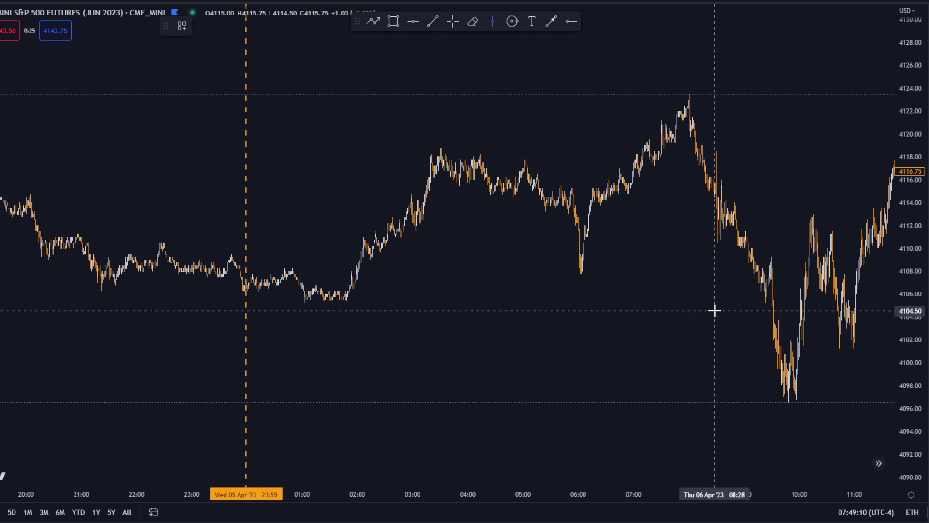
{"action": "left_click_drag", "start_coordinate": [718, 317], "coordinate": [514, 338]}
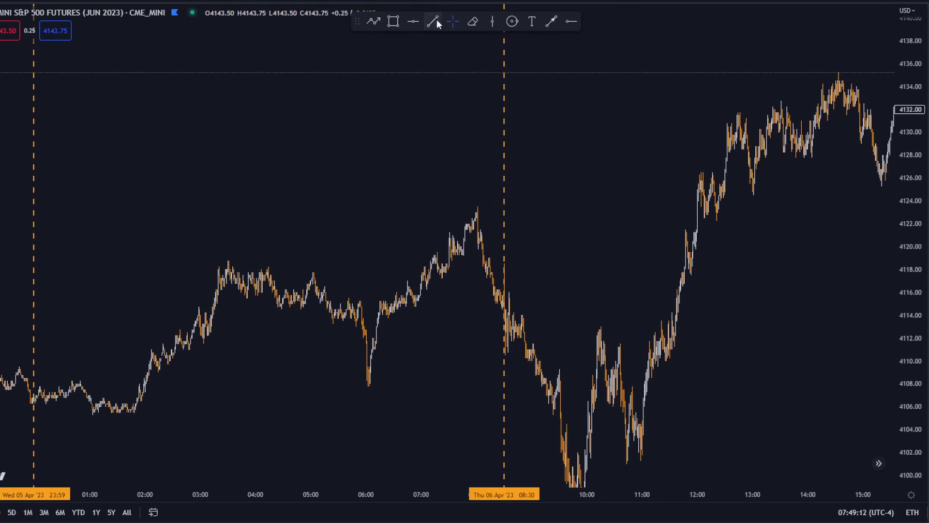
Step: Draw horizontal trend lines from the 6 April high before 08:30 and from the overnight low, both extending past 12:00
{"action": "left_click", "coordinate": [867, 206]}
{"action": "left_click_drag", "start_coordinate": [727, 290], "coordinate": [602, 150]}
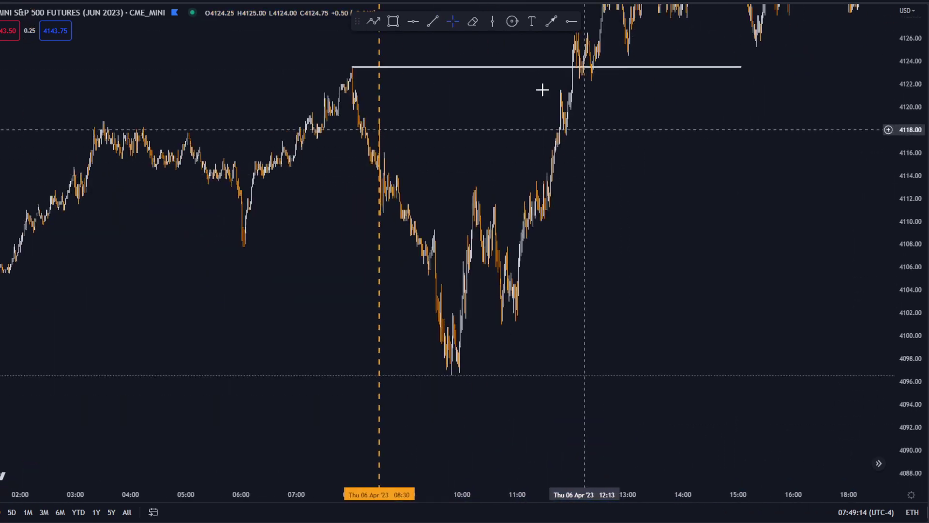
{"action": "left_click", "coordinate": [433, 21]}
{"action": "left_click", "coordinate": [1, 273]}
{"action": "left_click", "coordinate": [605, 281], "text": "shift"}
Step: Draw a short horizontal trend line from the swing low just before 09:50 to about 10:28
{"action": "left_click_drag", "start_coordinate": [131, 386], "coordinate": [353, 351]}
{"action": "left_click_drag", "start_coordinate": [295, 281], "coordinate": [181, 357]}
{"action": "left_click_drag", "start_coordinate": [618, 380], "coordinate": [494, 383]}
{"action": "scroll", "coordinate": [382, 383], "scroll_direction": "up", "scroll_amount": 3}
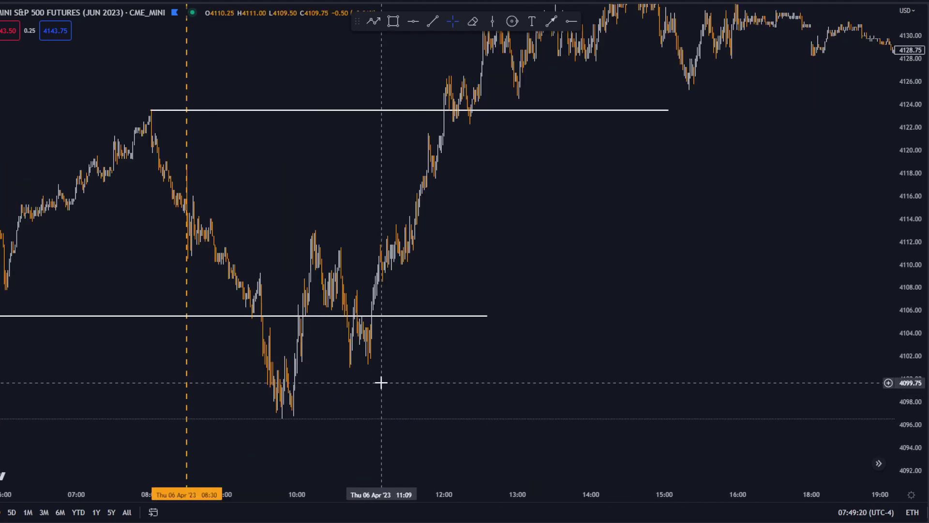
{"action": "scroll", "coordinate": [382, 383], "scroll_direction": "up", "scroll_amount": 5}
{"action": "left_click_drag", "start_coordinate": [603, 386], "coordinate": [628, 411]}
{"action": "left_click_drag", "start_coordinate": [502, 394], "coordinate": [597, 369]}
{"action": "scroll", "coordinate": [597, 370], "scroll_direction": "left", "scroll_amount": 2}
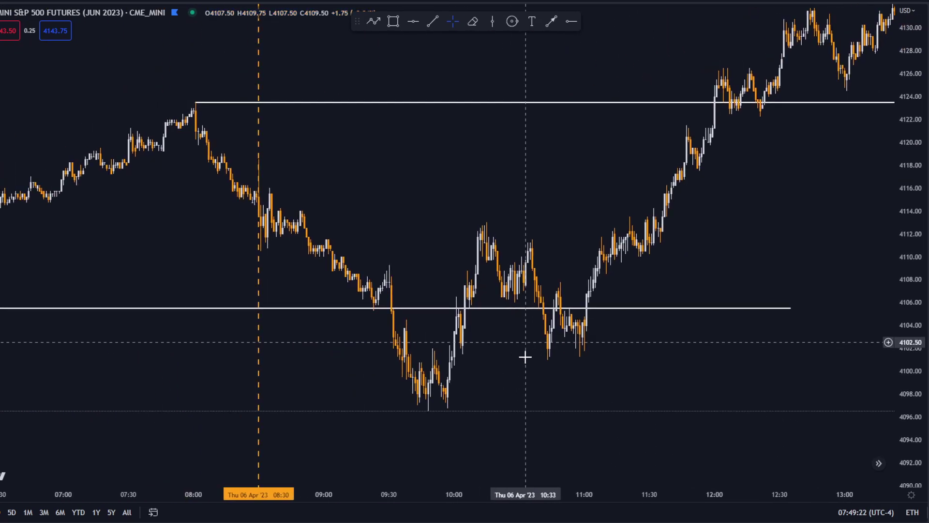
{"action": "left_click_drag", "start_coordinate": [477, 386], "coordinate": [536, 392]}
{"action": "scroll", "coordinate": [537, 390], "scroll_direction": "up", "scroll_amount": 2}
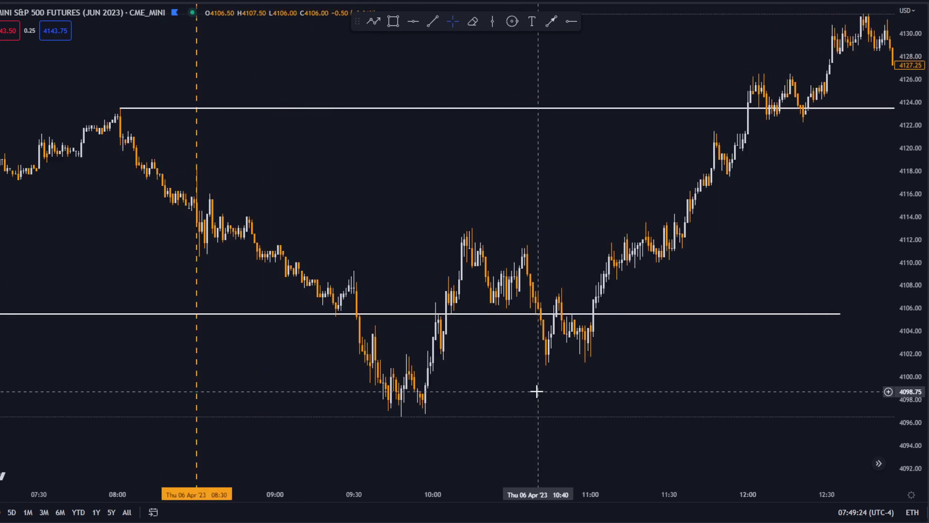
{"action": "left_click_drag", "start_coordinate": [443, 384], "coordinate": [476, 357]}
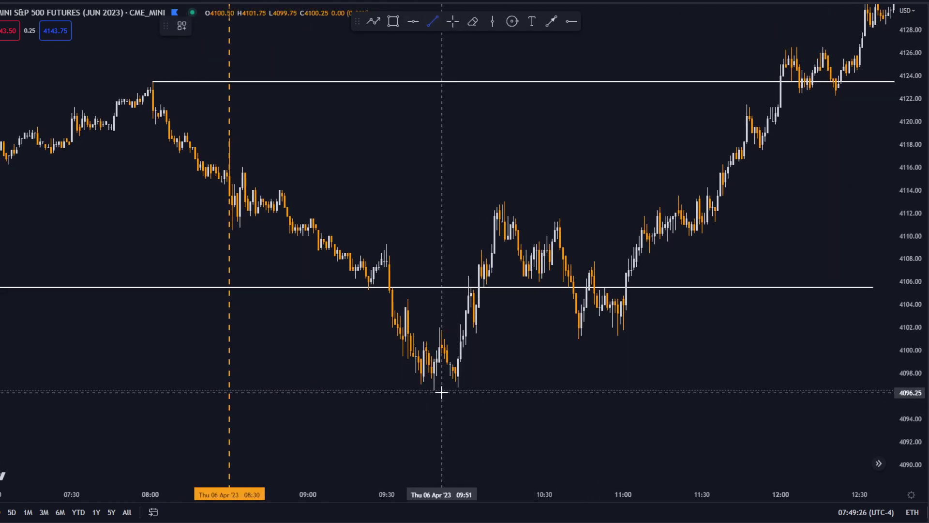
{"action": "left_click_drag", "start_coordinate": [433, 391], "coordinate": [538, 424]}
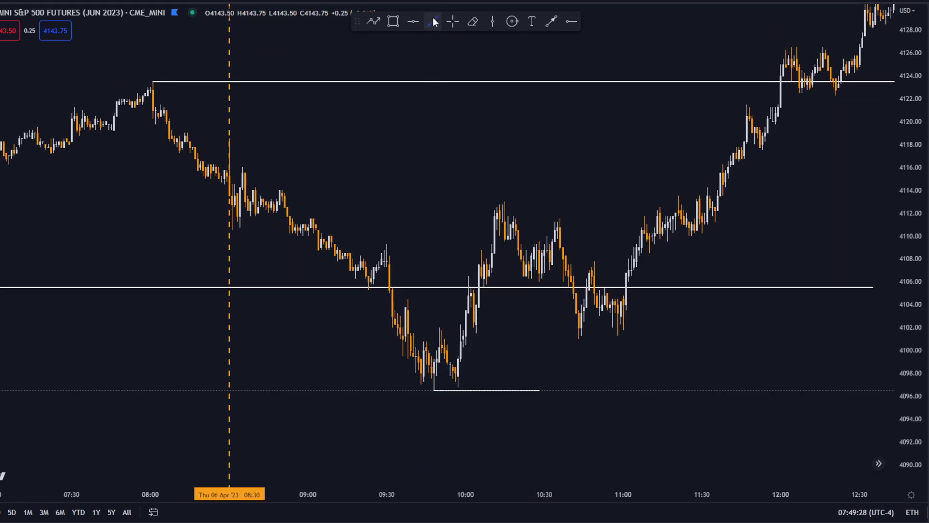
Step: Draw a horizontal trend line at 4104.50 from the 09:38 swing high to 10:20
{"action": "left_click_drag", "start_coordinate": [425, 300], "coordinate": [519, 297]}
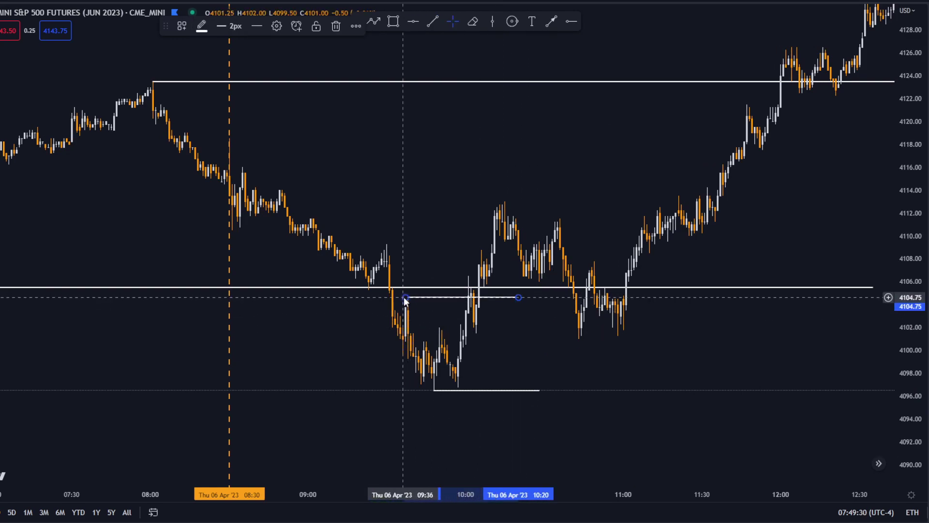
{"action": "mouse_move", "coordinate": [408, 299]}
{"action": "left_mouse_down"}
{"action": "mouse_move", "coordinate": [410, 309]}
{"action": "mouse_move", "coordinate": [408, 298]}
{"action": "left_mouse_up"}
{"action": "left_click", "coordinate": [460, 333]}
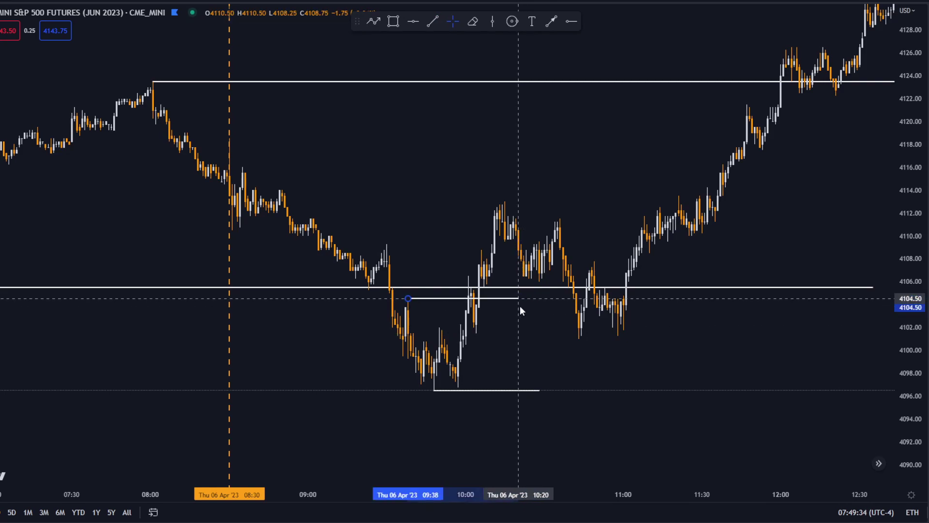
Step: Mark the lowest gap above the 09:57 low with a rectangle from about 4098.50 to 4099.25, extended to about 10:35
{"action": "scroll", "coordinate": [419, 373], "scroll_direction": "up", "scroll_amount": 3}
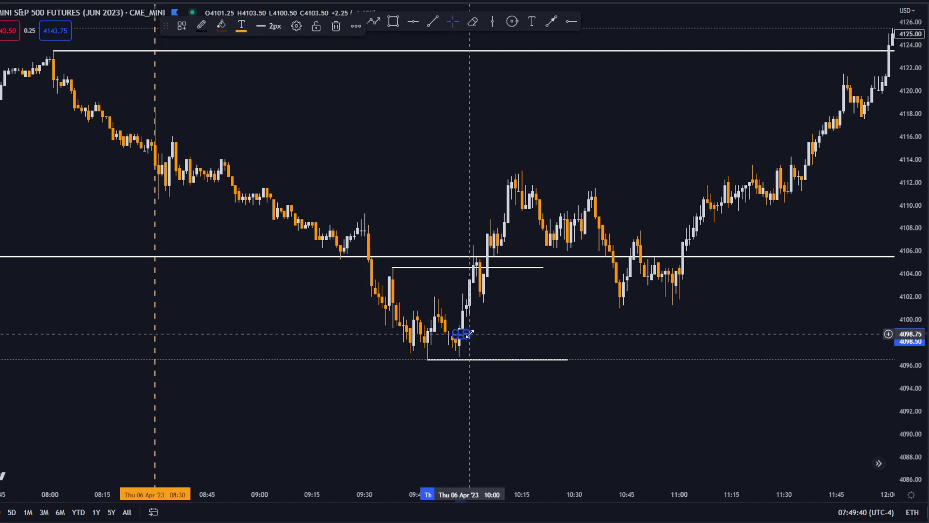
{"action": "left_click_drag", "start_coordinate": [468, 334], "coordinate": [592, 330]}
{"action": "left_click_drag", "start_coordinate": [456, 333], "coordinate": [455, 336]}
{"action": "left_click_drag", "start_coordinate": [525, 315], "coordinate": [512, 310]}
Step: Mark the second gap above it with a rectangle from about 4099.50 to 4100.50, extended to about 10:51
{"action": "left_click", "coordinate": [395, 21]}
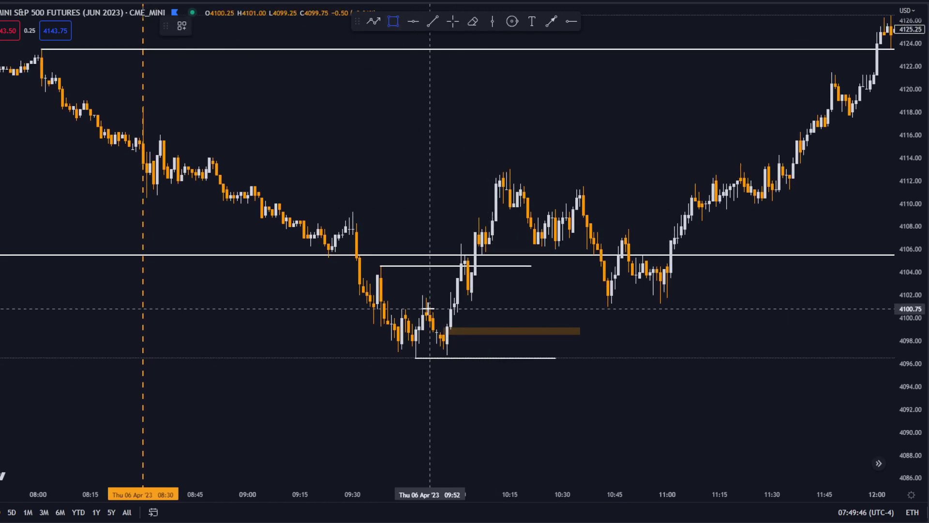
{"action": "left_click", "coordinate": [447, 323]}
{"action": "left_click", "coordinate": [458, 314]}
{"action": "left_click_drag", "start_coordinate": [460, 318], "coordinate": [636, 318]}
{"action": "left_click_drag", "start_coordinate": [565, 283], "coordinate": [564, 284]}
Step: Mark the narrow third gap with a rectangle between 4100.75 and 4101.00, extended from 09:58 to 11:02
{"action": "scroll", "coordinate": [496, 304], "scroll_direction": "up", "scroll_amount": 5}
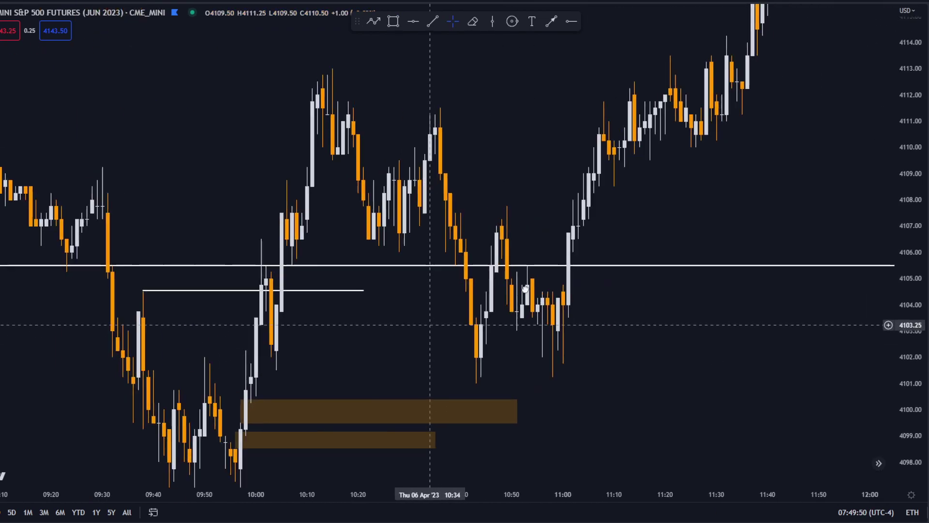
{"action": "left_click", "coordinate": [398, 21]}
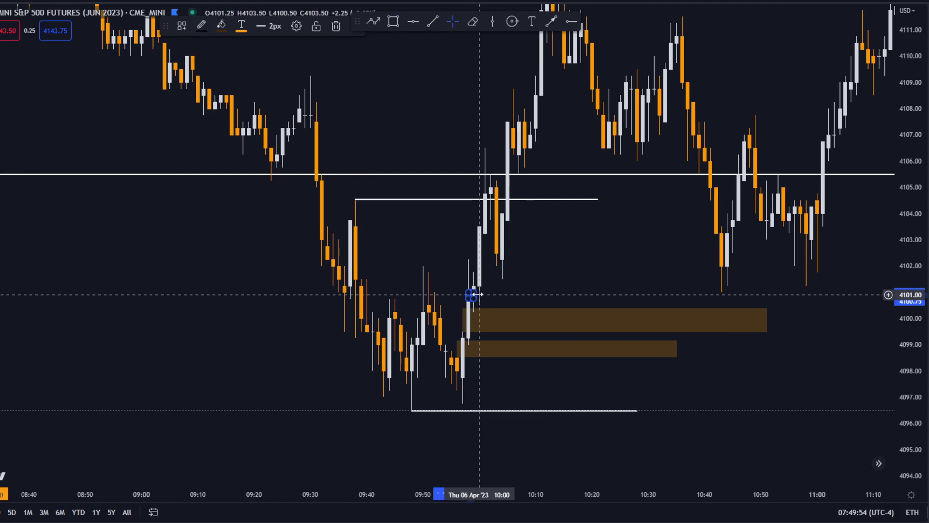
{"action": "left_click_drag", "start_coordinate": [471, 296], "coordinate": [828, 298]}
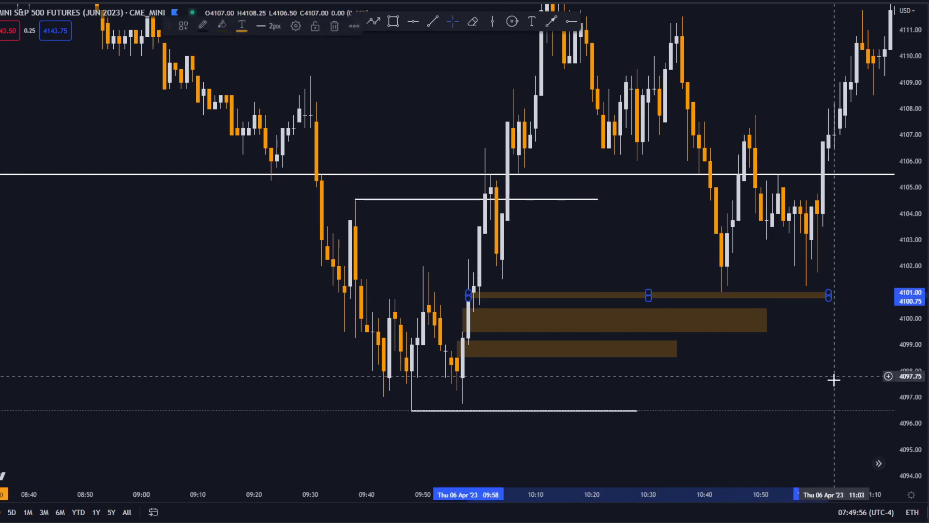
Step: Mark the uppermost gap with a rectangle from about 4101.75 to 4103.25, starting at 09:58 and reaching about 11:06
{"action": "scroll", "coordinate": [527, 297], "scroll_direction": "right", "scroll_amount": 3}
{"action": "left_click", "coordinate": [393, 21]}
{"action": "mouse_move", "coordinate": [411, 289]}
{"action": "left_mouse_down"}
{"action": "mouse_move", "coordinate": [423, 247]}
{"action": "mouse_move", "coordinate": [790, 267]}
{"action": "left_mouse_up"}
{"action": "left_click_drag", "start_coordinate": [411, 246], "coordinate": [402, 243]}
{"action": "left_click", "coordinate": [562, 239]}
{"action": "left_click_drag", "start_coordinate": [911, 210], "coordinate": [911, 260]}
{"action": "left_click", "coordinate": [477, 266]}
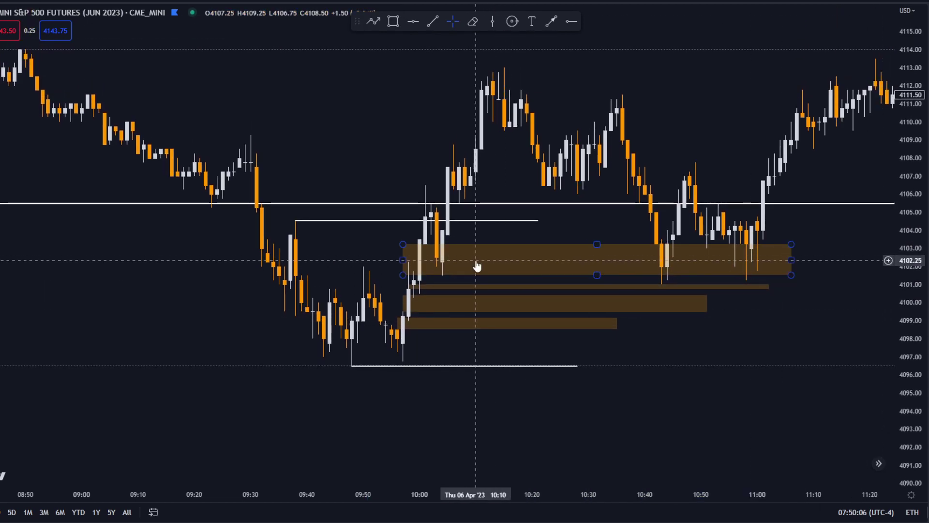
{"action": "mouse_move", "coordinate": [403, 275]}
{"action": "left_mouse_down"}
{"action": "mouse_move", "coordinate": [419, 270]}
{"action": "mouse_move", "coordinate": [408, 270]}
{"action": "left_mouse_up"}
{"action": "left_click", "coordinate": [493, 228]}
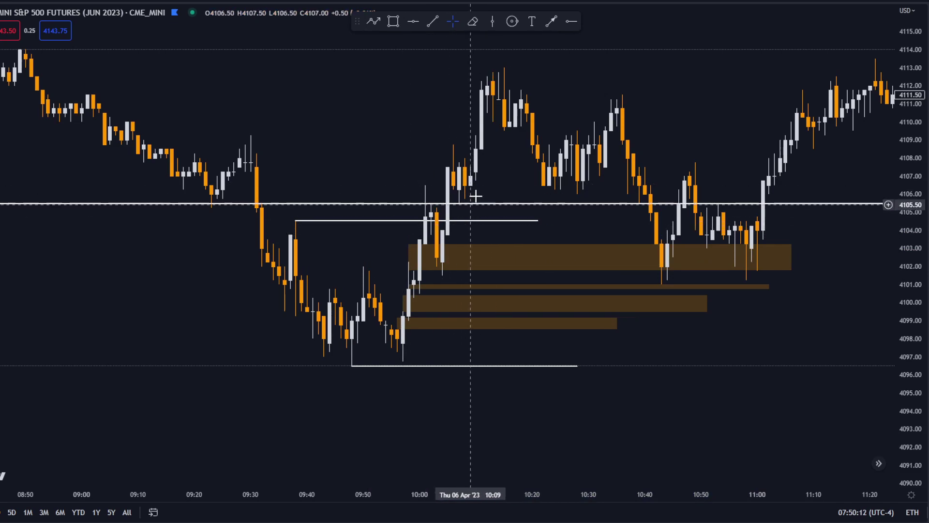
{"action": "left_click", "coordinate": [423, 289]}
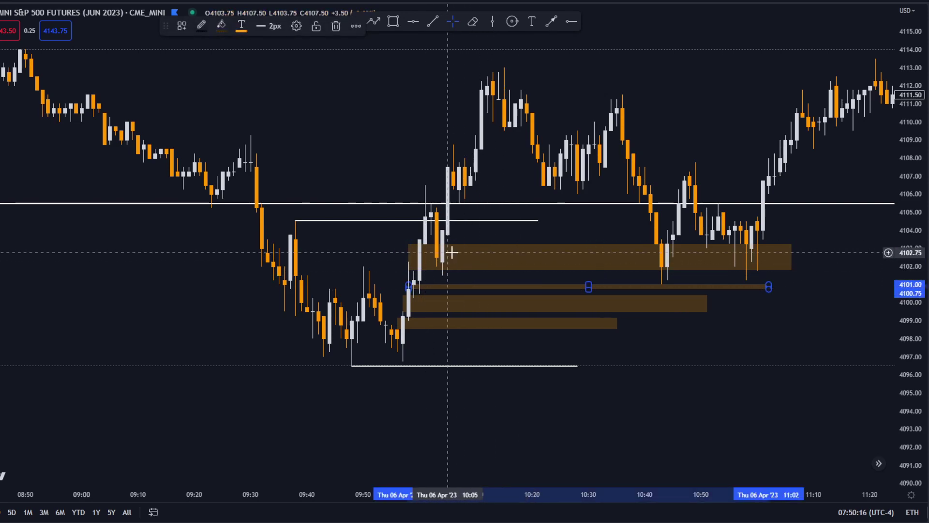
{"action": "left_click", "coordinate": [408, 257]}
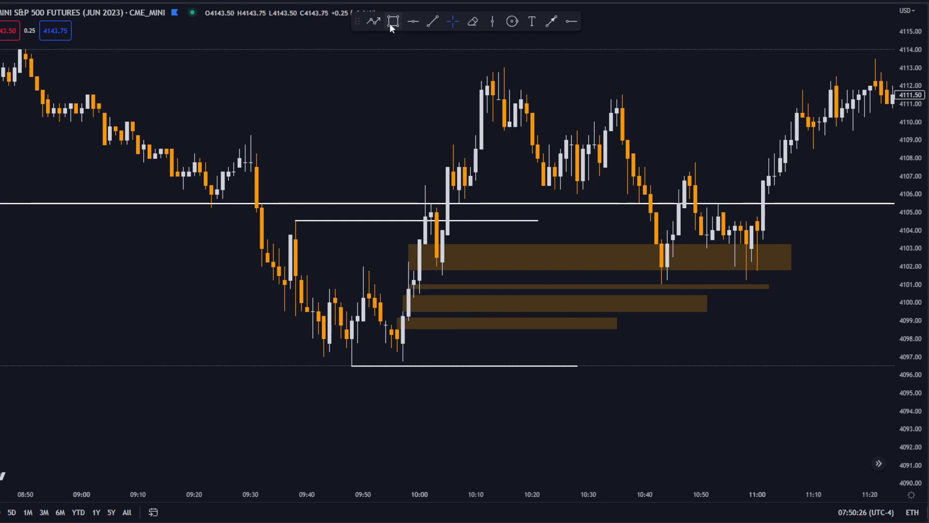
{"action": "left_click", "coordinate": [467, 280]}
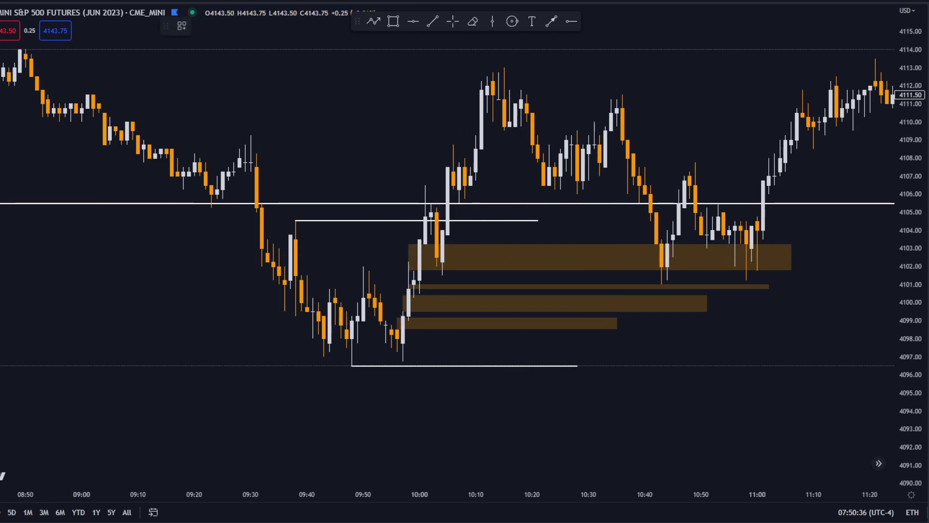
Step: Place a long position at about 10:09 in the uppermost gap with entry 4102.50, target 4106.00 and stop 4099.00
{"action": "left_click", "coordinate": [1, 126]}
{"action": "left_click", "coordinate": [10, 126]}
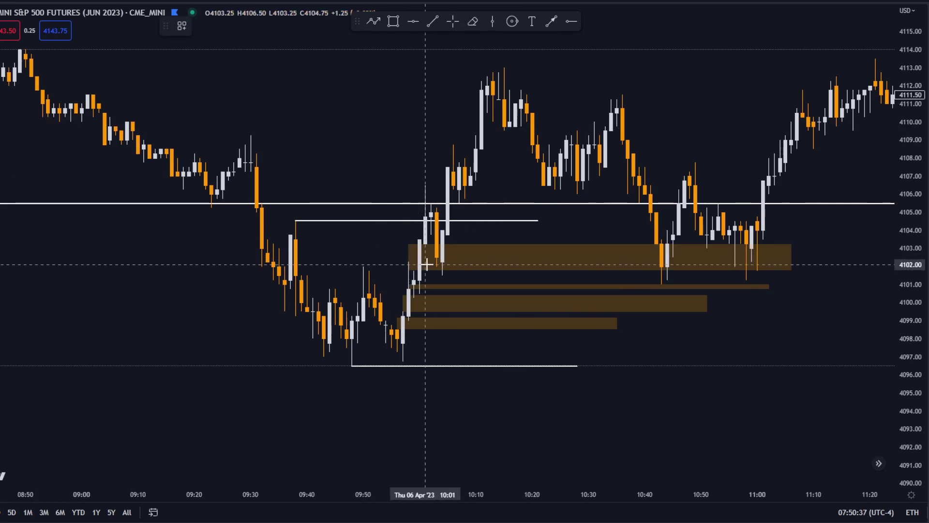
{"action": "left_click", "coordinate": [472, 258]}
{"action": "left_click_drag", "start_coordinate": [382, 245], "coordinate": [347, 265]}
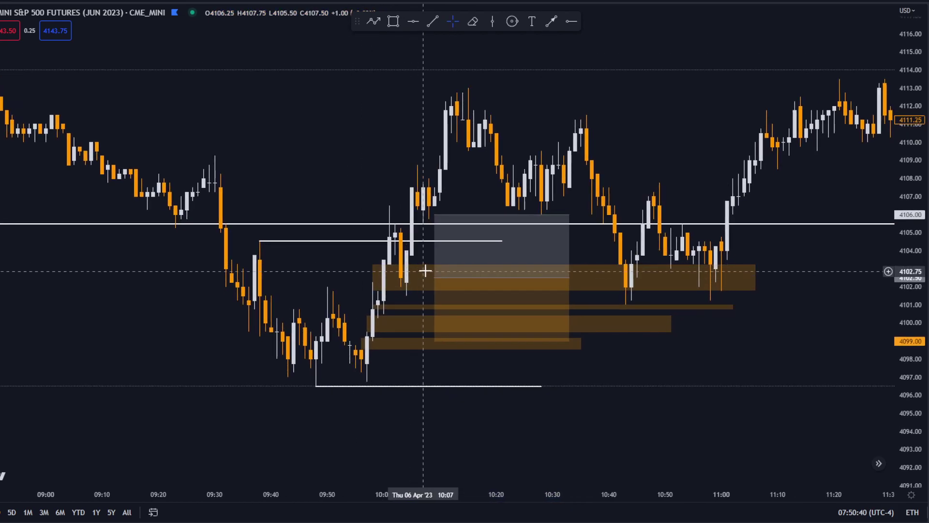
Step: Set the long position's target to 4107.50 and its stop to 4098.50, at the lower edge of the lowest gap
{"action": "left_click_drag", "start_coordinate": [422, 237], "coordinate": [429, 209]}
{"action": "left_click_drag", "start_coordinate": [429, 363], "coordinate": [386, 388]}
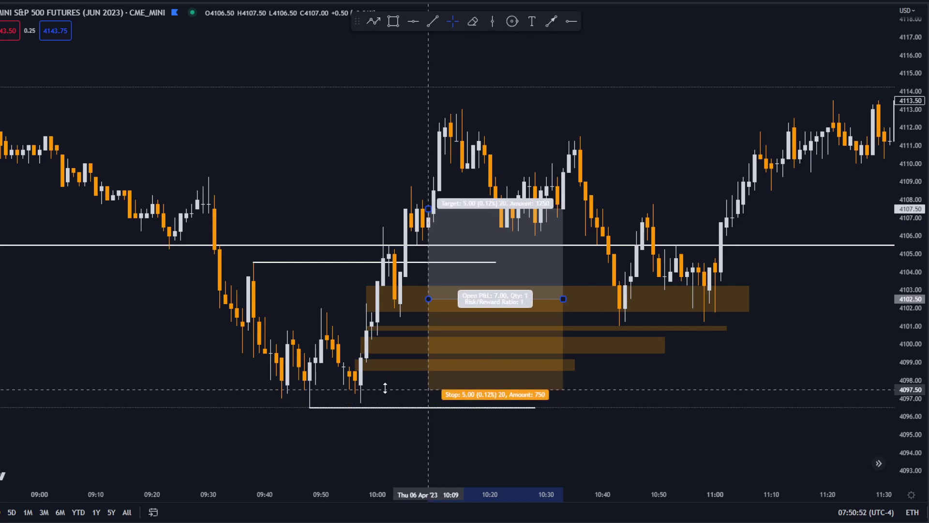
{"action": "left_click", "coordinate": [394, 328]}
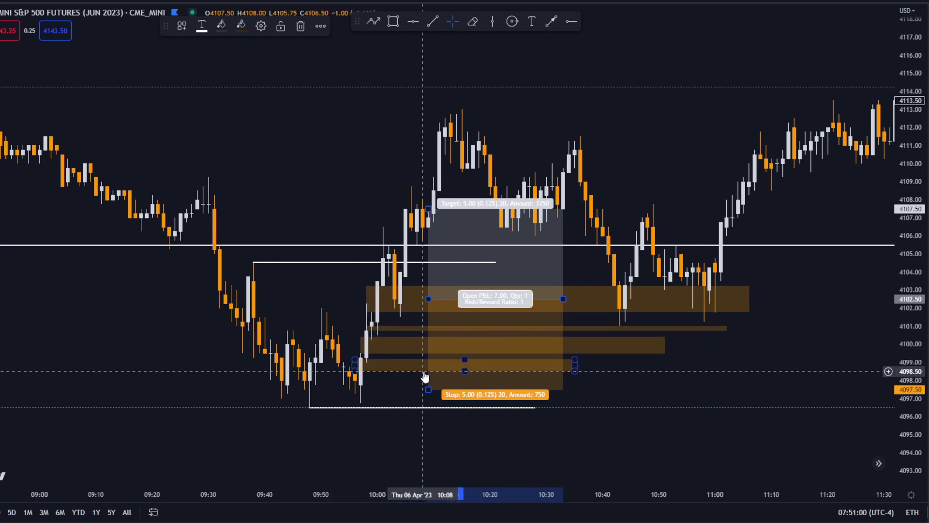
{"action": "mouse_move", "coordinate": [428, 390]}
{"action": "left_mouse_down"}
{"action": "mouse_move", "coordinate": [409, 393]}
{"action": "mouse_move", "coordinate": [425, 386]}
{"action": "mouse_move", "coordinate": [428, 371]}
{"action": "left_mouse_up"}
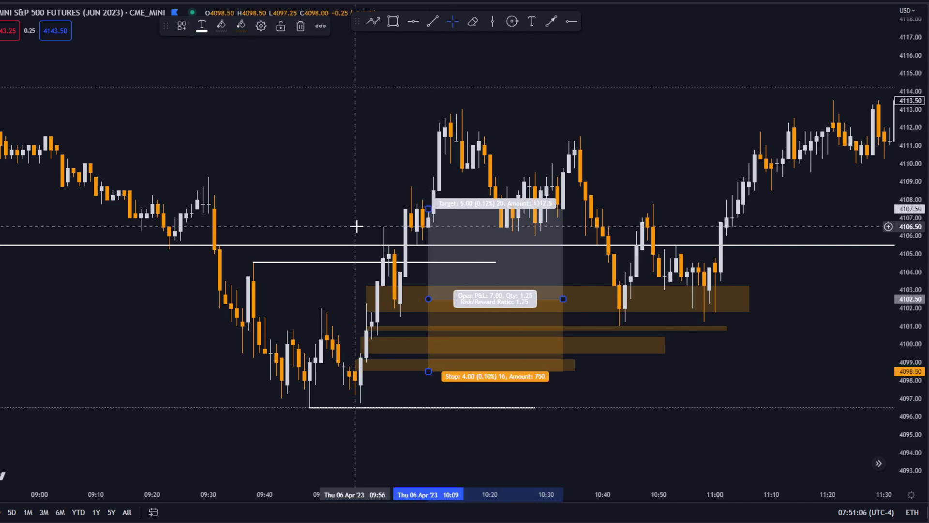
Step: Draw a horizontal level at 4109.25 from the 09:30 high to about 10:24 and raise the long position's target to it
{"action": "key", "text": "alt+t"}
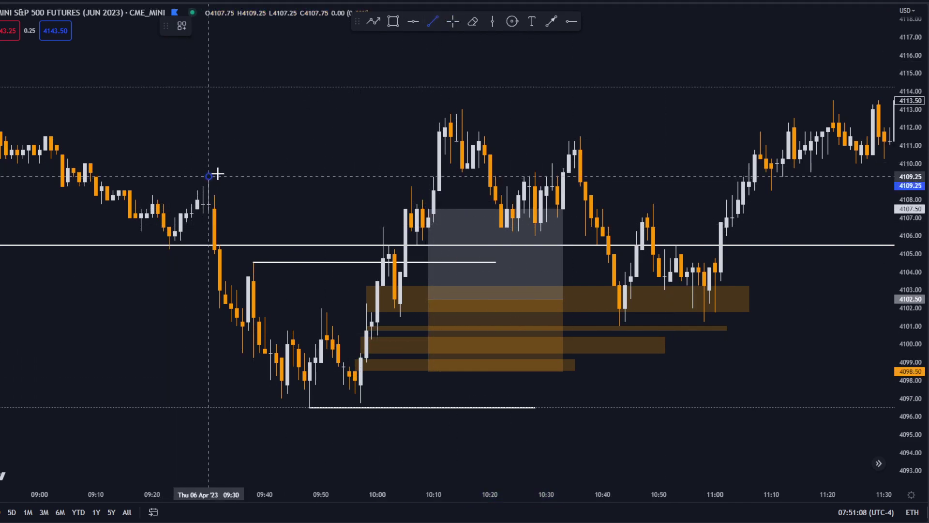
{"action": "left_click_drag", "start_coordinate": [209, 176], "coordinate": [513, 177]}
{"action": "left_click", "coordinate": [429, 210]}
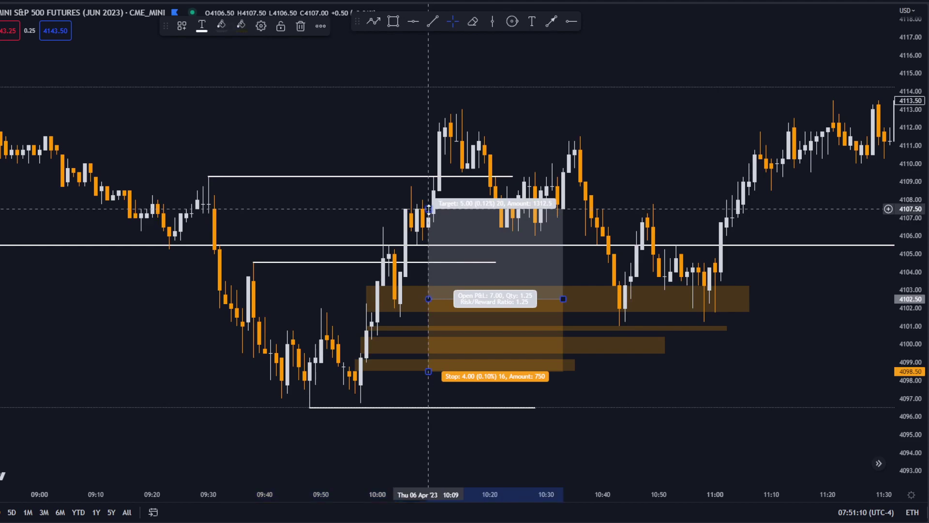
{"action": "left_click_drag", "start_coordinate": [429, 209], "coordinate": [424, 178]}
Step: Mark the earlier highs with levels at 4111.50 from about 09:01 to 10:28 and at 4114.00 from 08:50 to 11:57
{"action": "scroll", "coordinate": [413, 118], "scroll_direction": "down", "scroll_amount": 3}
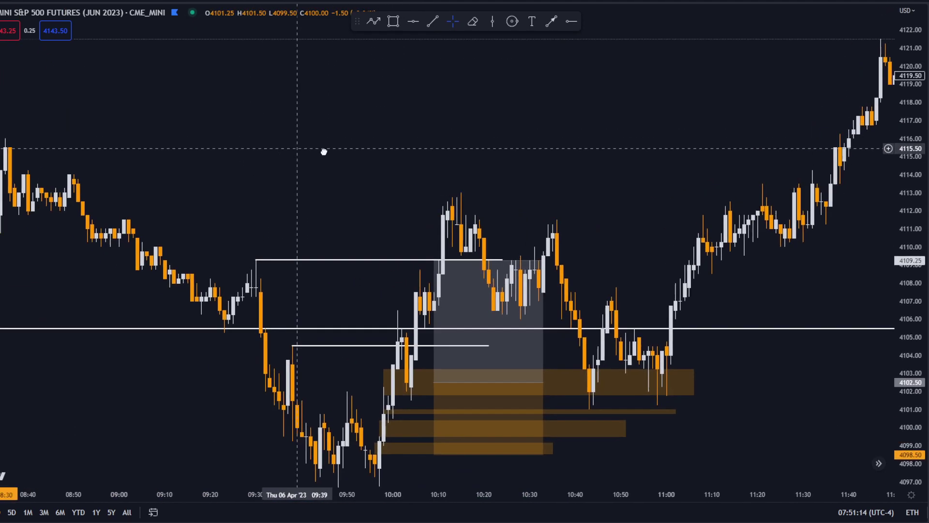
{"action": "left_click", "coordinate": [432, 21]}
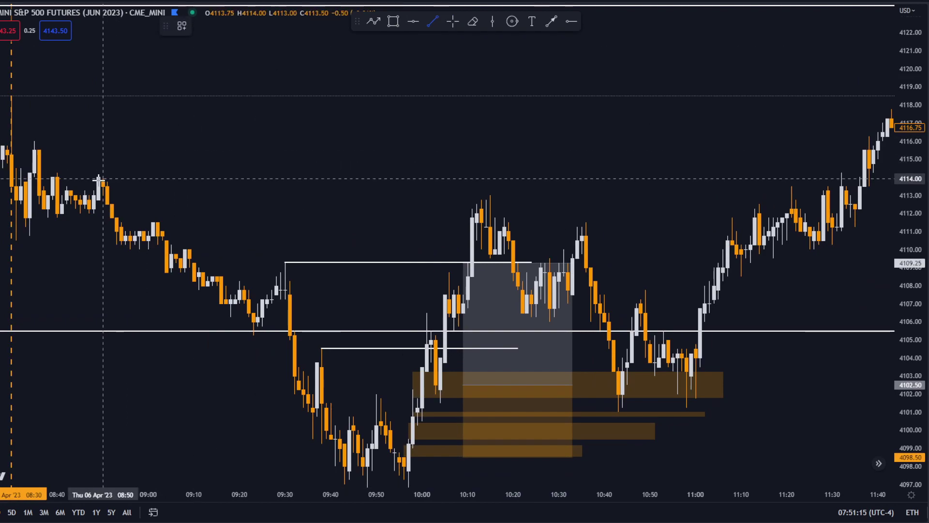
{"action": "left_click", "coordinate": [153, 222]}
{"action": "left_click", "coordinate": [552, 234]}
{"action": "left_click", "coordinate": [103, 176]}
{"action": "left_click", "coordinate": [585, 176]}
{"action": "scroll", "coordinate": [212, 183], "scroll_direction": "down", "scroll_amount": 1}
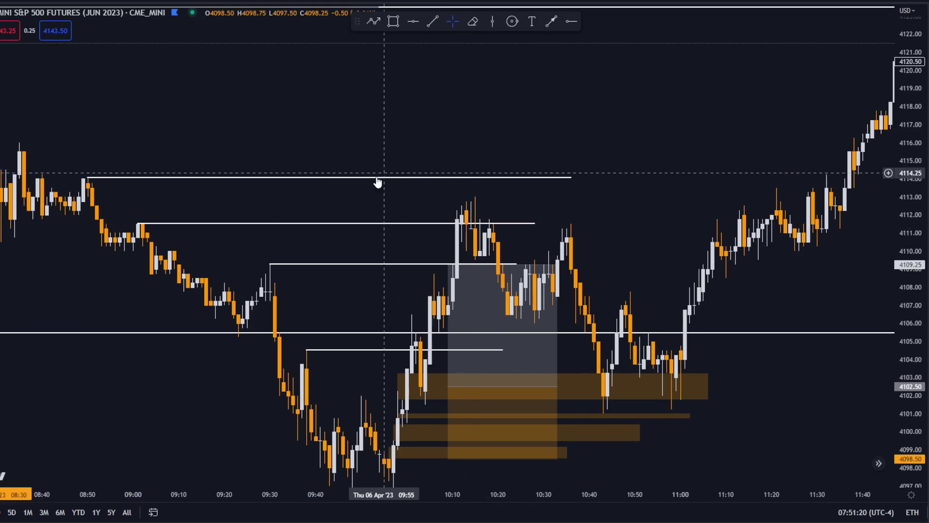
{"action": "left_click_drag", "start_coordinate": [648, 193], "coordinate": [774, 174]}
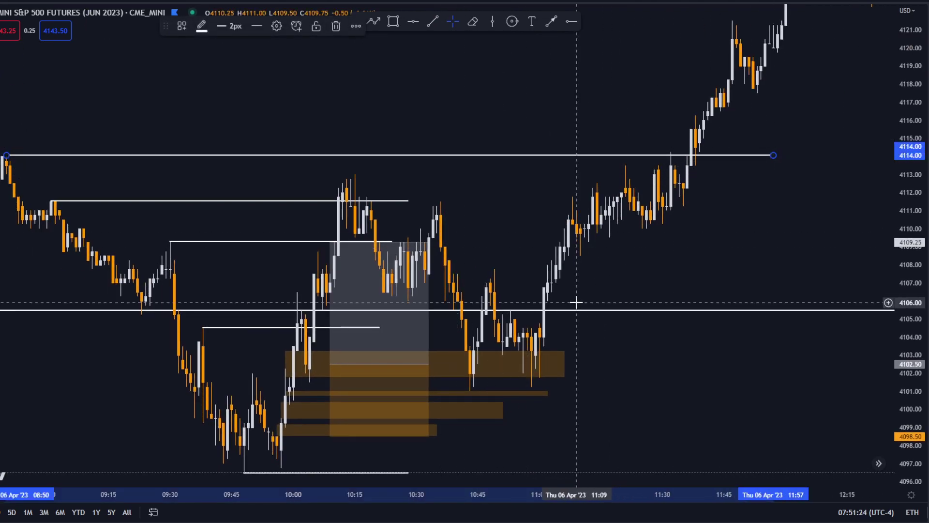
Step: Examine the 6 April price action after the entry against the marked levels up to 4123.50
{"action": "left_click_drag", "start_coordinate": [577, 301], "coordinate": [665, 224]}
{"action": "scroll", "coordinate": [539, 315], "scroll_direction": "up", "scroll_amount": 3}
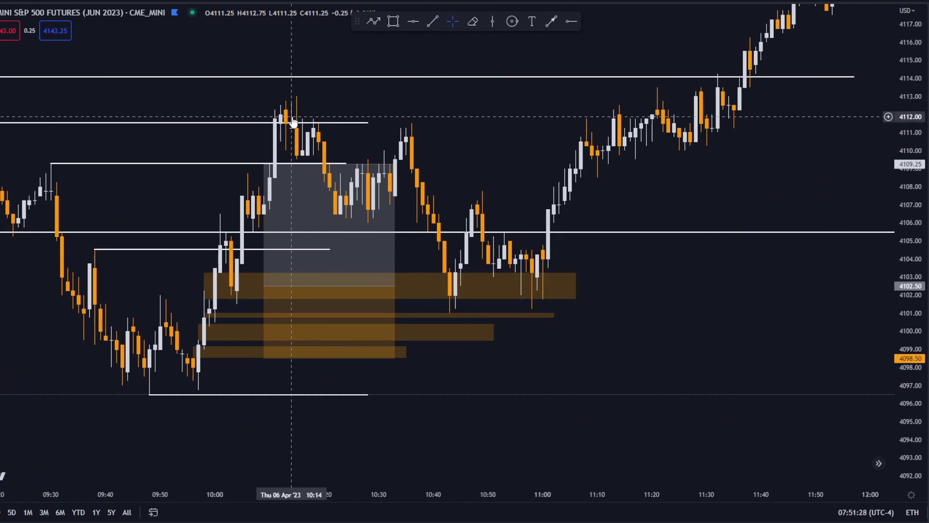
{"action": "left_click_drag", "start_coordinate": [426, 106], "coordinate": [518, 111]}
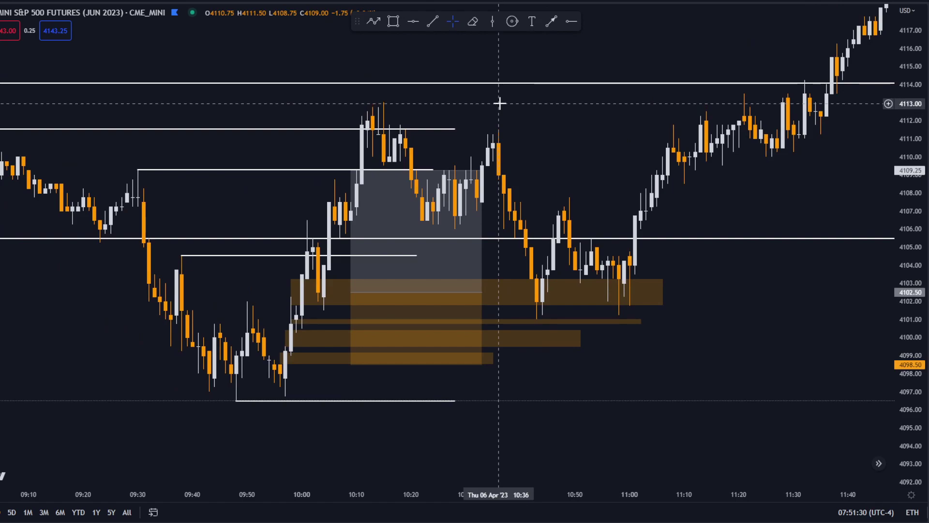
{"action": "scroll", "coordinate": [555, 324], "scroll_direction": "down", "scroll_amount": 2}
{"action": "left_click_drag", "start_coordinate": [904, 196], "coordinate": [896, 218]}
{"action": "scroll", "coordinate": [726, 160], "scroll_direction": "down", "scroll_amount": 3}
{"action": "left_click_drag", "start_coordinate": [646, 151], "coordinate": [581, 216]}
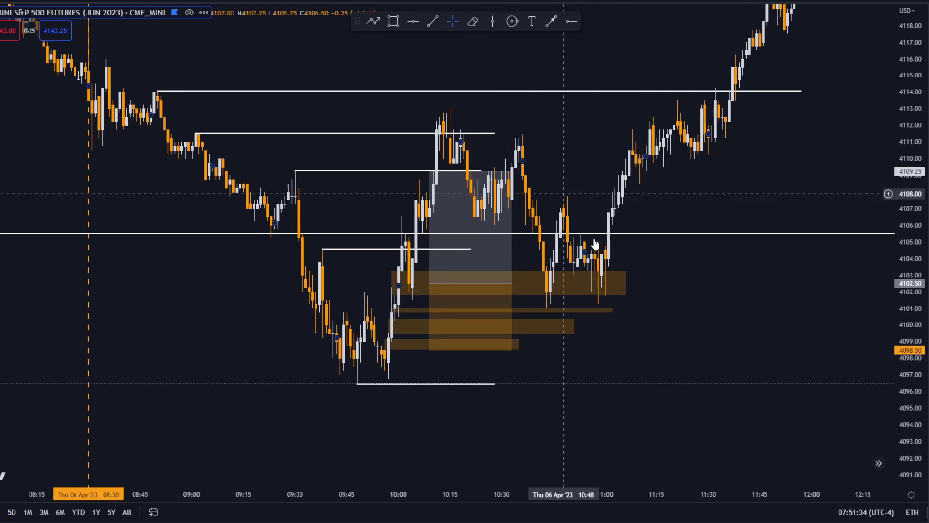
{"action": "left_click_drag", "start_coordinate": [591, 301], "coordinate": [579, 402]}
{"action": "scroll", "coordinate": [271, 121], "scroll_direction": "down", "scroll_amount": 5}
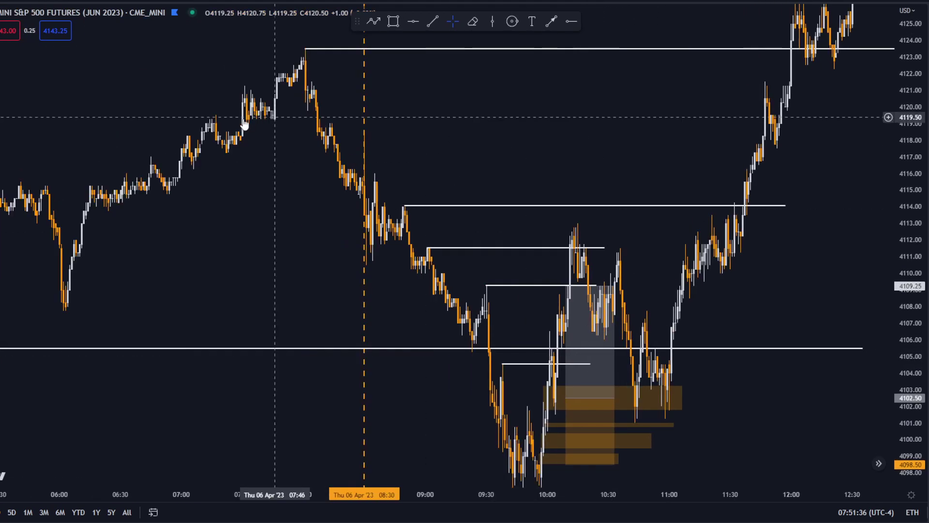
{"action": "left_click_drag", "start_coordinate": [333, 39], "coordinate": [243, 56]}
{"action": "scroll", "coordinate": [473, 276], "scroll_direction": "up", "scroll_amount": 2}
{"action": "scroll", "coordinate": [453, 272], "scroll_direction": "up", "scroll_amount": 3}
{"action": "left_click_drag", "start_coordinate": [670, 253], "coordinate": [834, 160]}
{"action": "left_click_drag", "start_coordinate": [902, 198], "coordinate": [895, 397]}
{"action": "scroll", "coordinate": [721, 344], "scroll_direction": "down", "scroll_amount": 5}
{"action": "left_click_drag", "start_coordinate": [718, 368], "coordinate": [462, 363]}
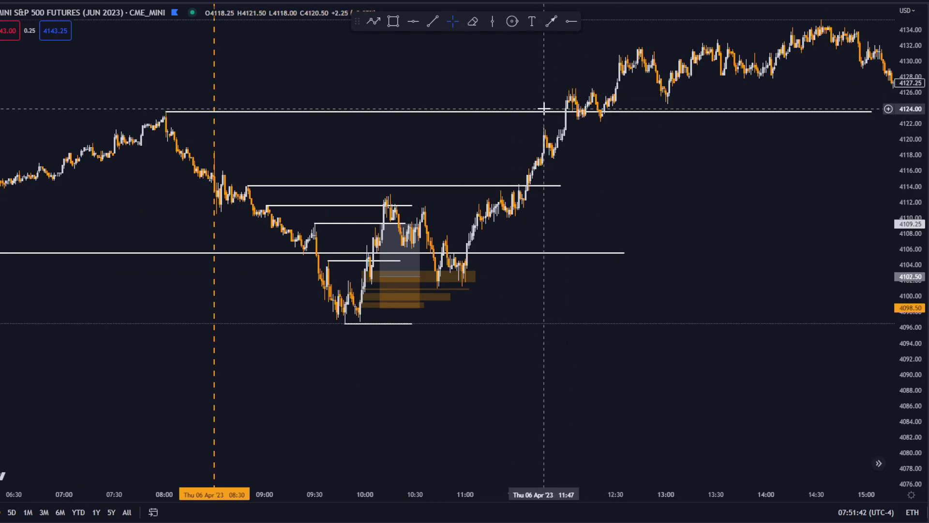
Step: Remove all drawings from the chart
{"action": "scroll", "coordinate": [523, 194], "scroll_direction": "left", "scroll_amount": 2}
{"action": "right_click", "coordinate": [512, 310]}
{"action": "left_click", "coordinate": [563, 493]}
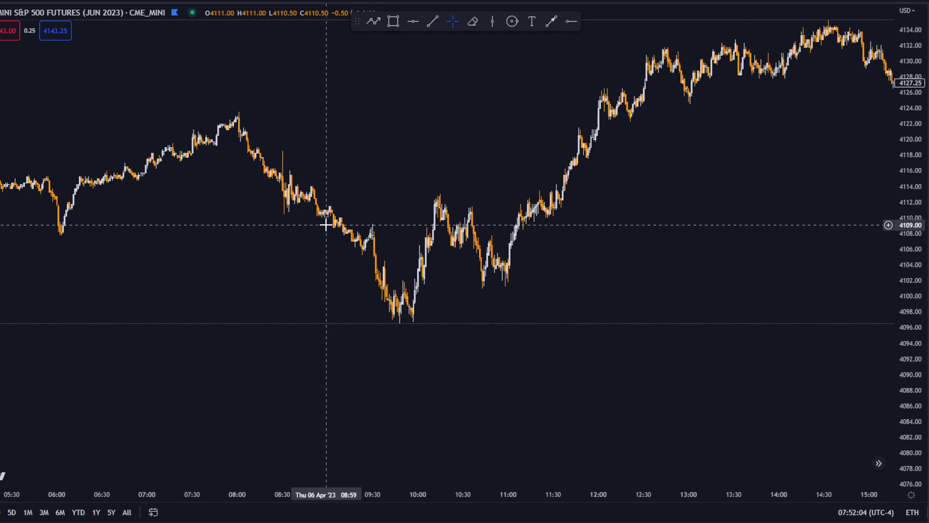
Step: Place a long position at 10:09 on 6 April with entry 4101.50, target 4123.50 and stop 4097.50, and delete it
{"action": "left_click", "coordinate": [0, 130]}
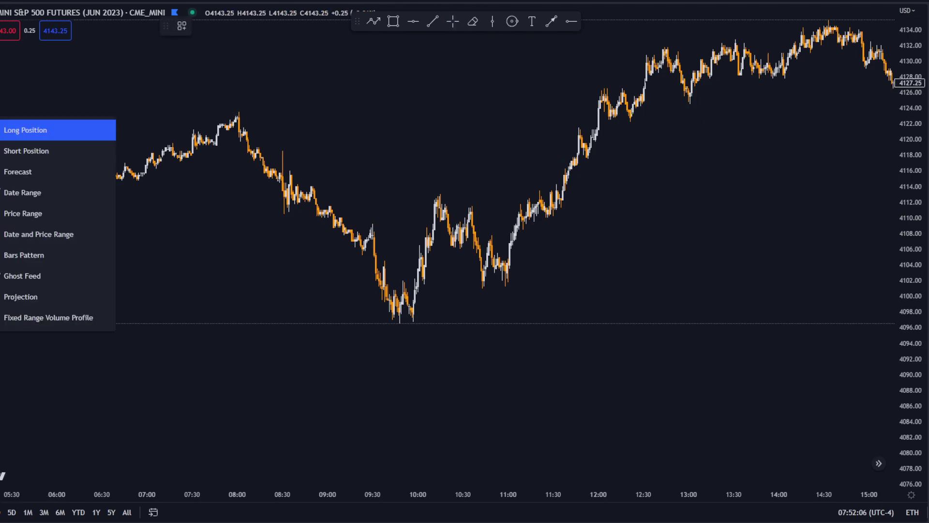
{"action": "left_click", "coordinate": [26, 131]}
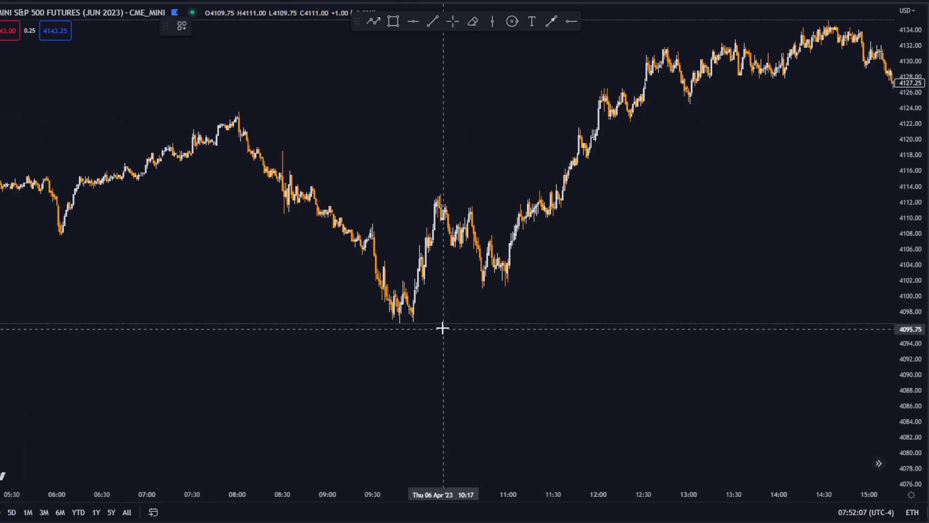
{"action": "left_click", "coordinate": [431, 284]}
{"action": "left_click_drag", "start_coordinate": [431, 224], "coordinate": [401, 111]}
{"action": "left_click_drag", "start_coordinate": [431, 345], "coordinate": [427, 316]}
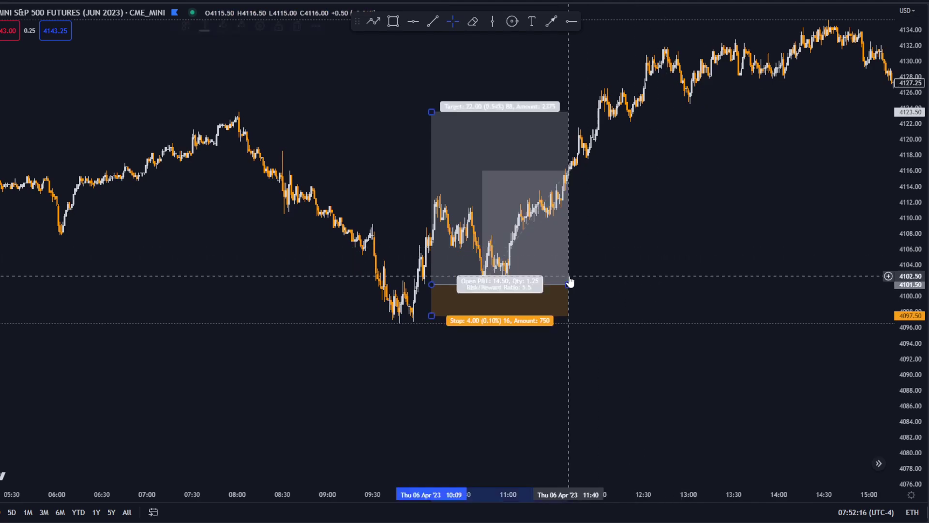
{"action": "key", "text": "Delete"}
Step: Place a long position near the 10:00 low on 10 April with entry 4101.50 and target 4110.75
{"action": "left_click_drag", "start_coordinate": [698, 256], "coordinate": [326, 237]}
{"action": "scroll", "coordinate": [533, 222], "scroll_direction": "down", "scroll_amount": 5}
{"action": "left_click_drag", "start_coordinate": [576, 215], "coordinate": [194, 242]}
{"action": "left_click_drag", "start_coordinate": [601, 251], "coordinate": [322, 294]}
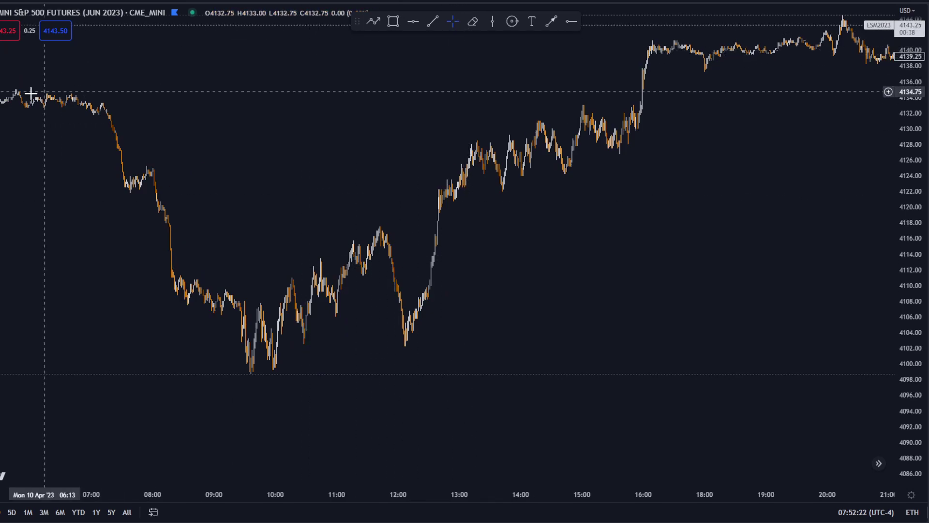
{"action": "left_click", "coordinate": [12, 135]}
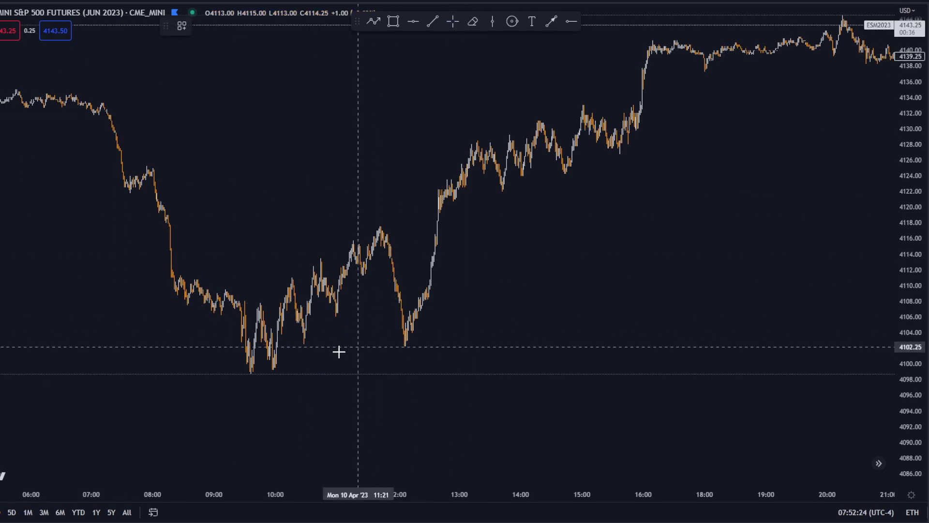
{"action": "left_click", "coordinate": [276, 353]}
Step: Place a long position at 10:54 on 11 April with entry 4132.25, target 4136.25 and stop 4128.75
{"action": "left_click_drag", "start_coordinate": [818, 186], "coordinate": [278, 377]}
{"action": "left_click_drag", "start_coordinate": [862, 339], "coordinate": [47, 223]}
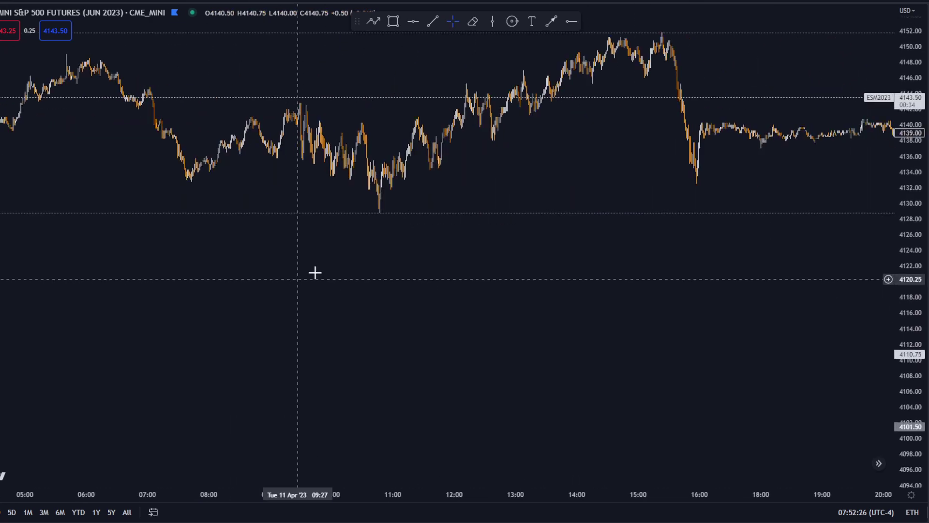
{"action": "left_click_drag", "start_coordinate": [837, 165], "coordinate": [170, 233]}
{"action": "right_click", "coordinate": [635, 308]}
{"action": "left_click", "coordinate": [681, 269]}
{"action": "scroll", "coordinate": [695, 295], "scroll_direction": "down", "scroll_amount": 10}
{"action": "scroll", "coordinate": [709, 234], "scroll_direction": "up", "scroll_amount": 10}
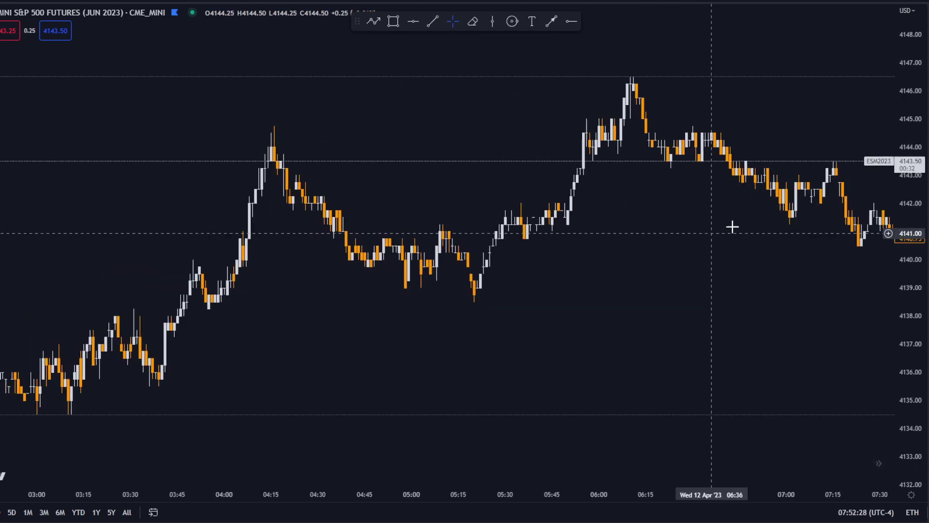
{"action": "scroll", "coordinate": [710, 234], "scroll_direction": "down", "scroll_amount": 10}
{"action": "scroll", "coordinate": [477, 306], "scroll_direction": "right", "scroll_amount": 15}
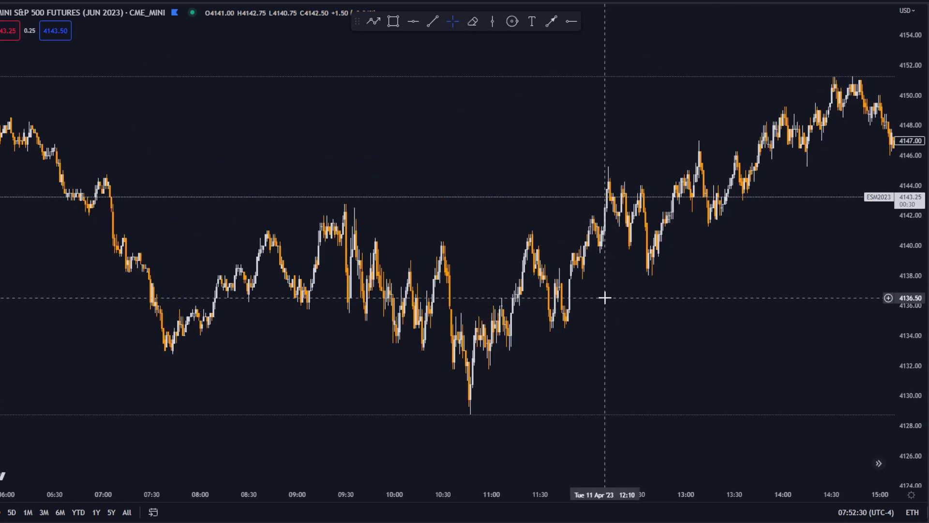
{"action": "scroll", "coordinate": [667, 290], "scroll_direction": "up", "scroll_amount": 3}
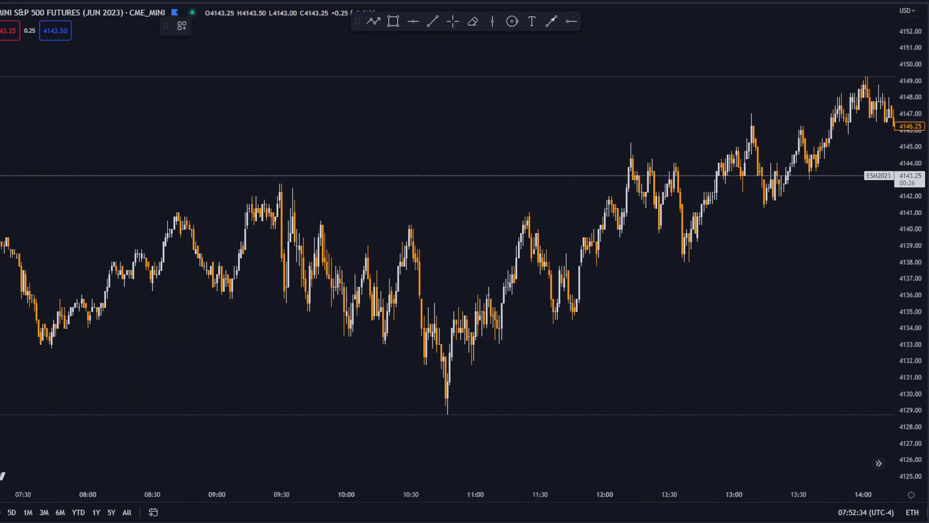
{"action": "left_click", "coordinate": [24, 129]}
{"action": "left_click", "coordinate": [467, 358]}
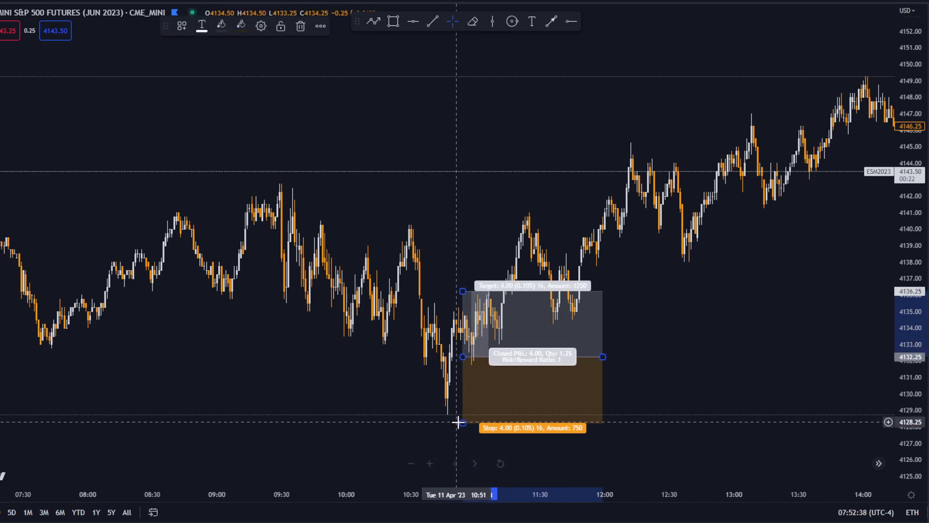
{"action": "left_click_drag", "start_coordinate": [462, 423], "coordinate": [446, 414]}
{"action": "left_click", "coordinate": [740, 340]}
Step: Raise the 11 April long position's target to 4149.00 and extend the position to about 18:35
{"action": "left_click_drag", "start_coordinate": [899, 283], "coordinate": [898, 358]}
{"action": "scroll", "coordinate": [712, 310], "scroll_direction": "down", "scroll_amount": 3}
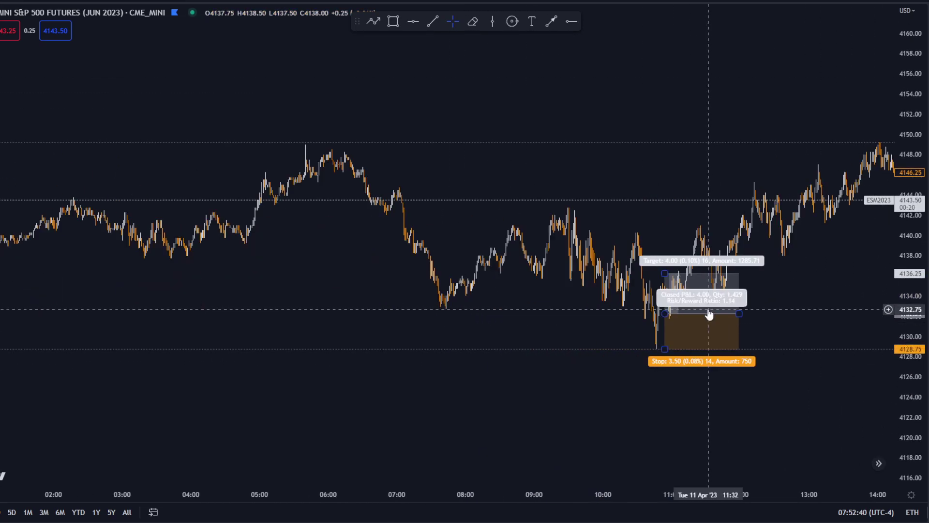
{"action": "scroll", "coordinate": [479, 149], "scroll_direction": "down", "scroll_amount": 3}
{"action": "left_click_drag", "start_coordinate": [557, 268], "coordinate": [421, 140]}
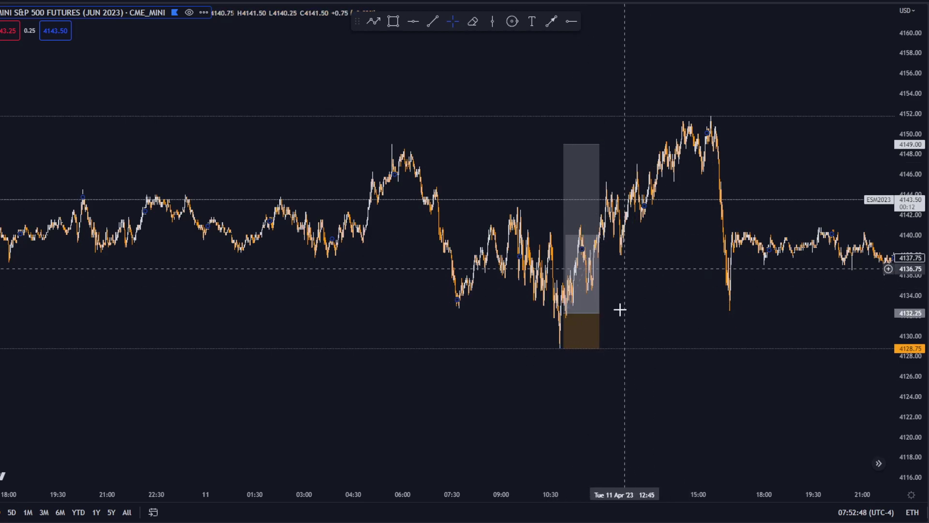
{"action": "left_click_drag", "start_coordinate": [599, 313], "coordinate": [783, 311]}
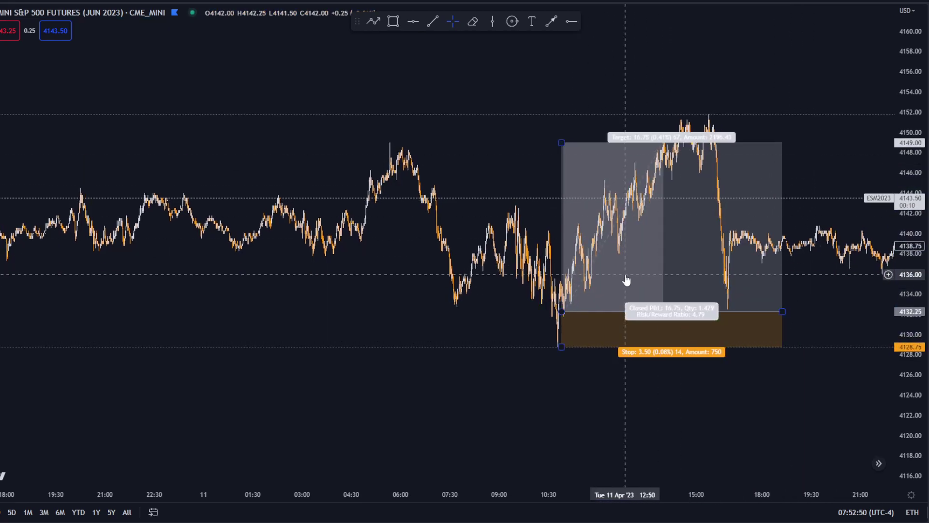
Step: Delete the long position on 11 April
{"action": "scroll", "coordinate": [627, 280], "scroll_direction": "up", "scroll_amount": 2}
{"action": "left_click", "coordinate": [686, 203]}
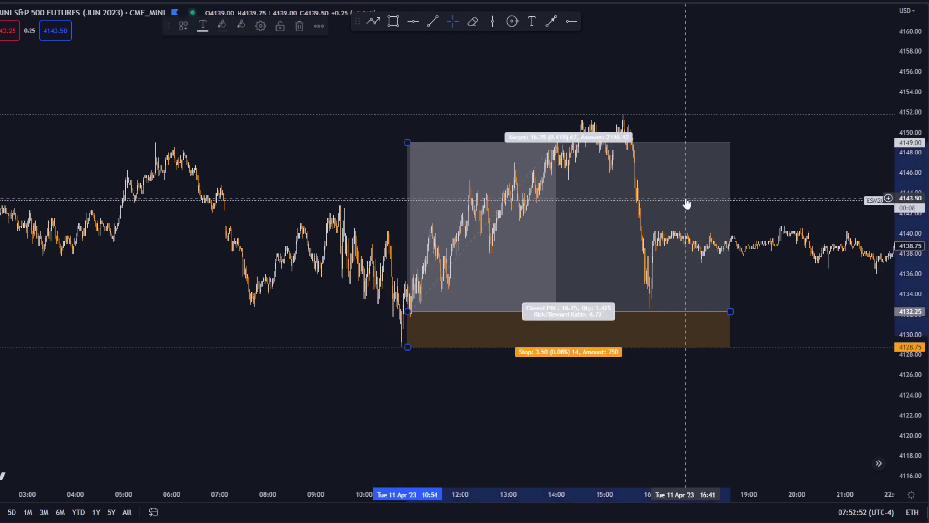
{"action": "key", "text": "Delete"}
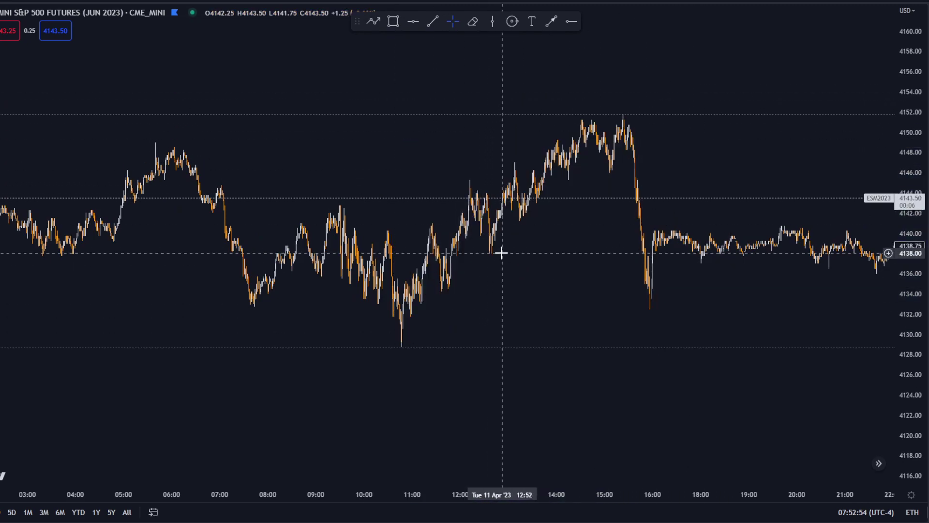